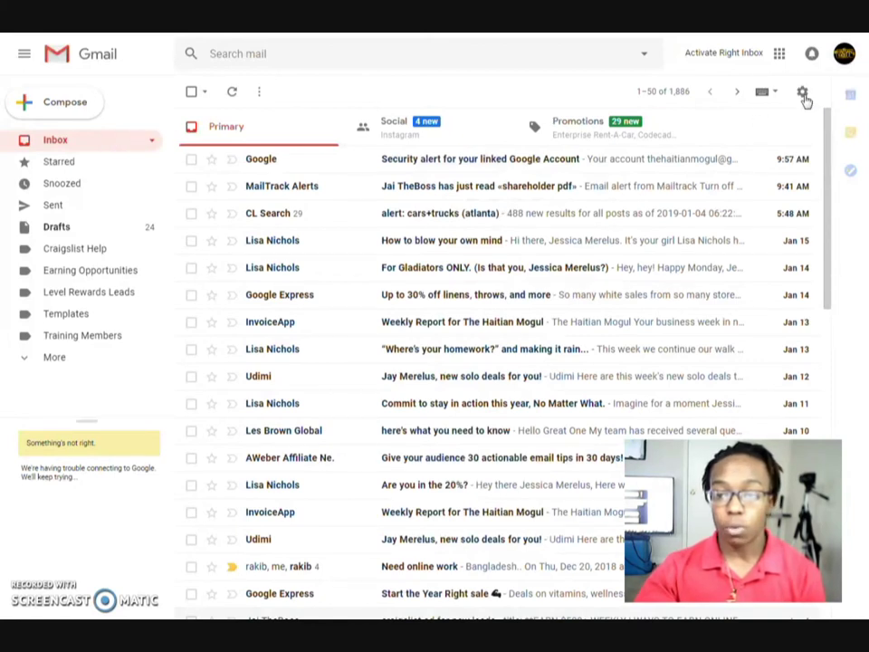
Step: Open Gmail's full Settings page from the gear menu
left_click(803, 94)
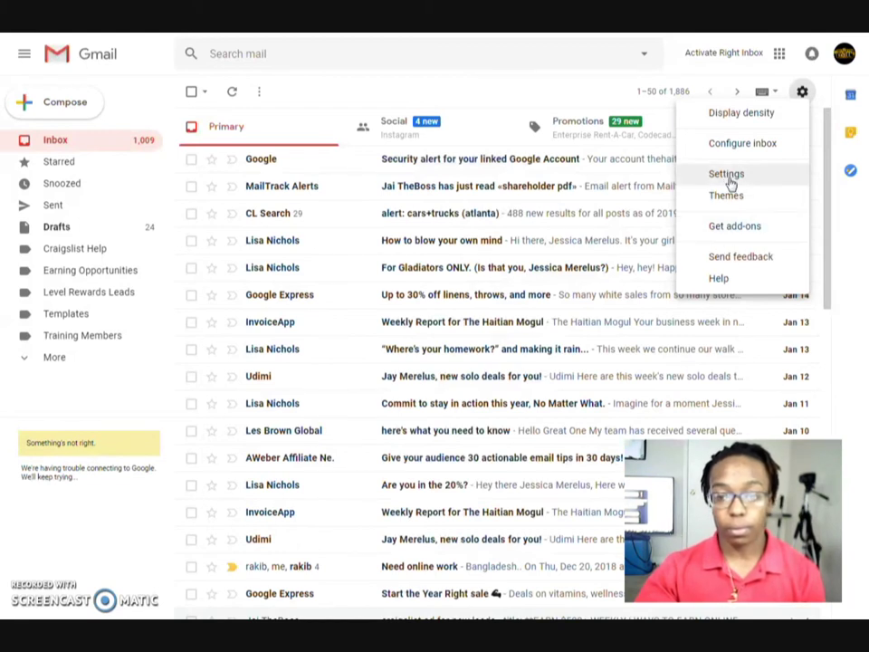
left_click(725, 177)
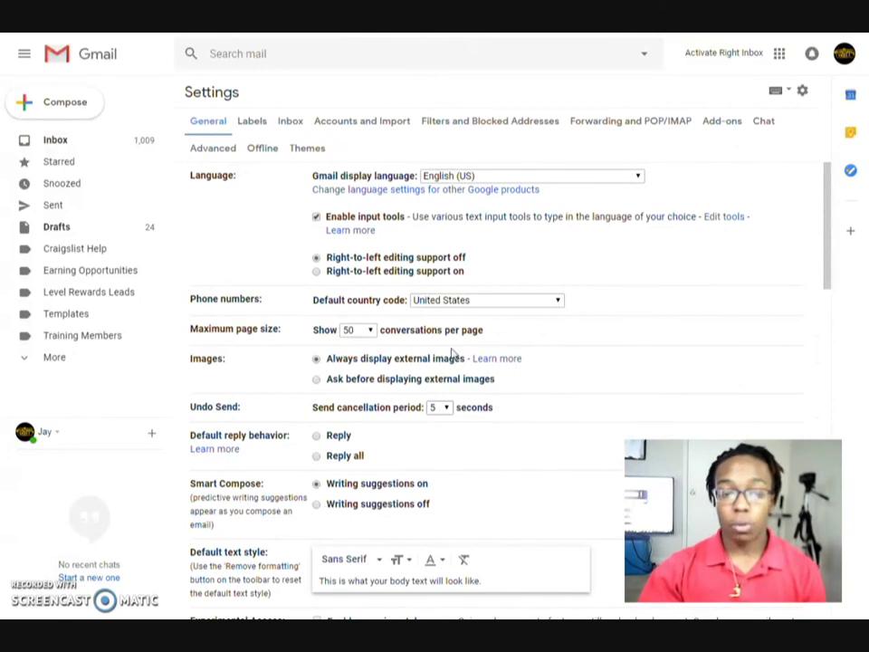
Step: Go to the Advanced settings tab and confirm Canned Responses (Templates) is set to Enable
left_click(219, 158)
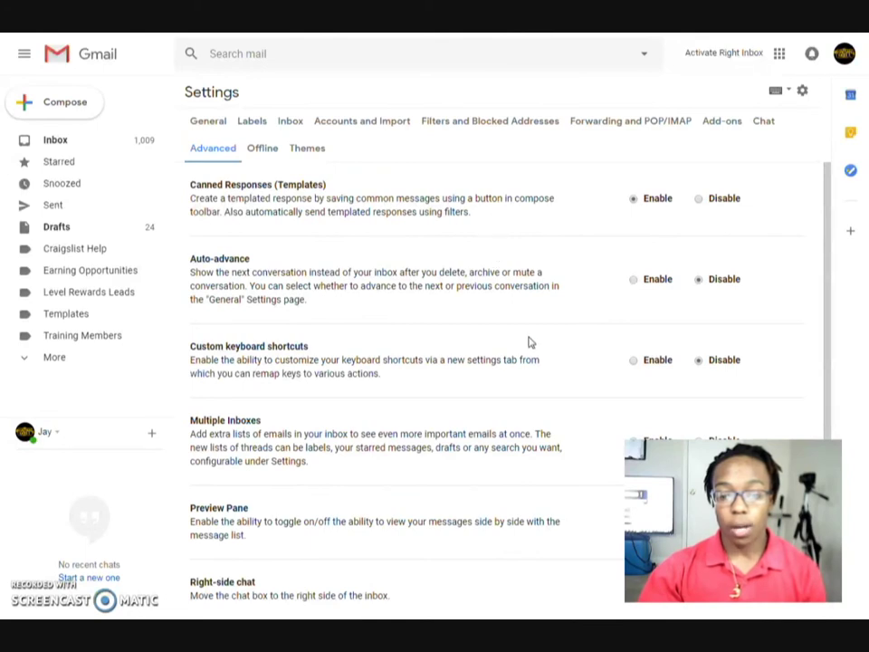
scroll(530, 340, "down", 3)
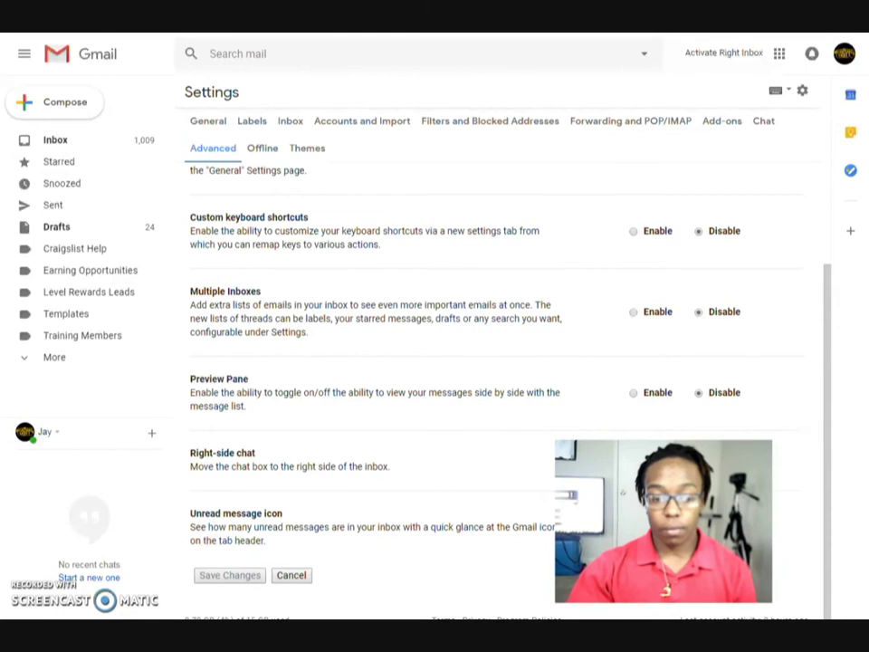
scroll(547, 481, "up", 1)
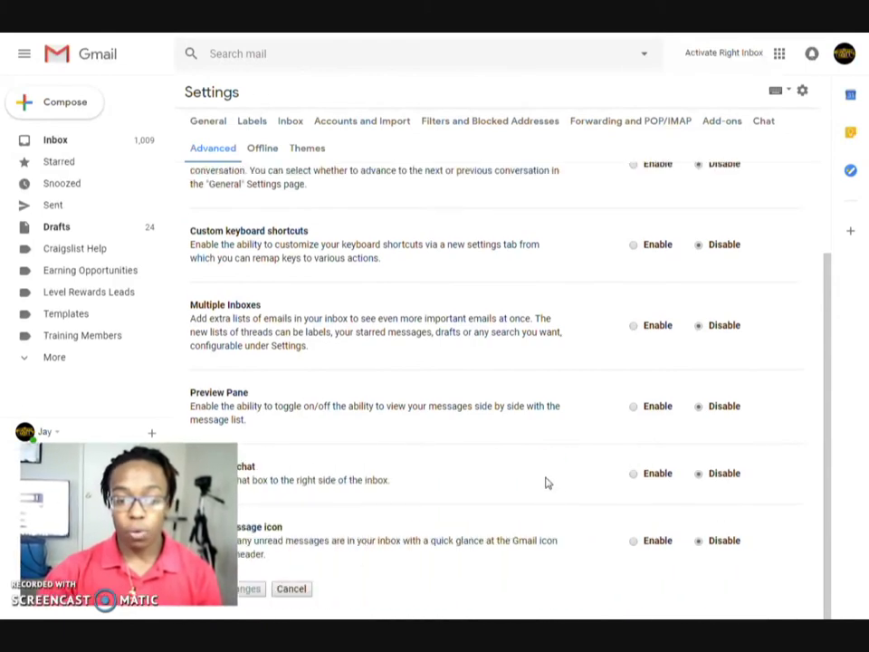
scroll(545, 481, "down", 1)
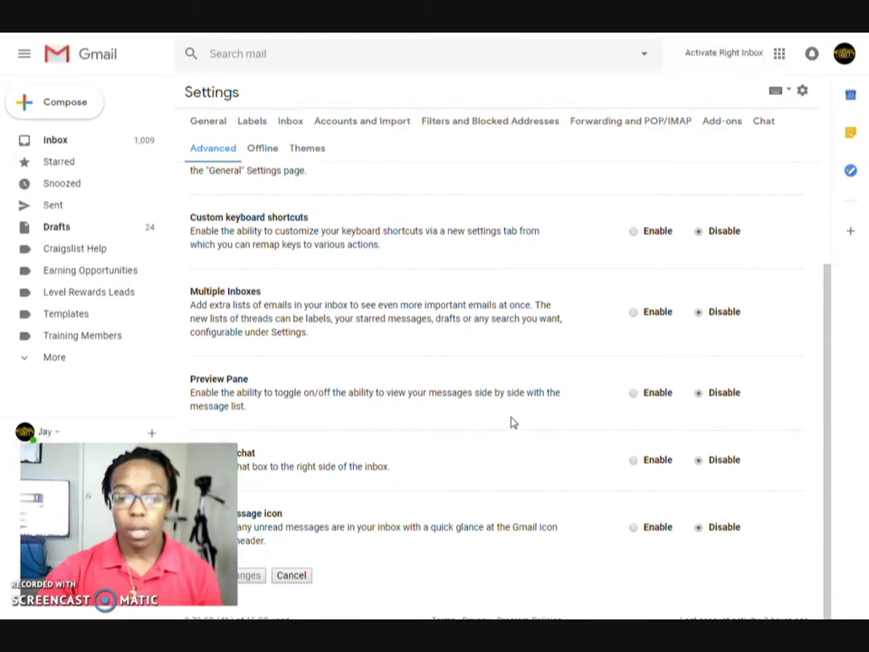
scroll(497, 413, "up", 2)
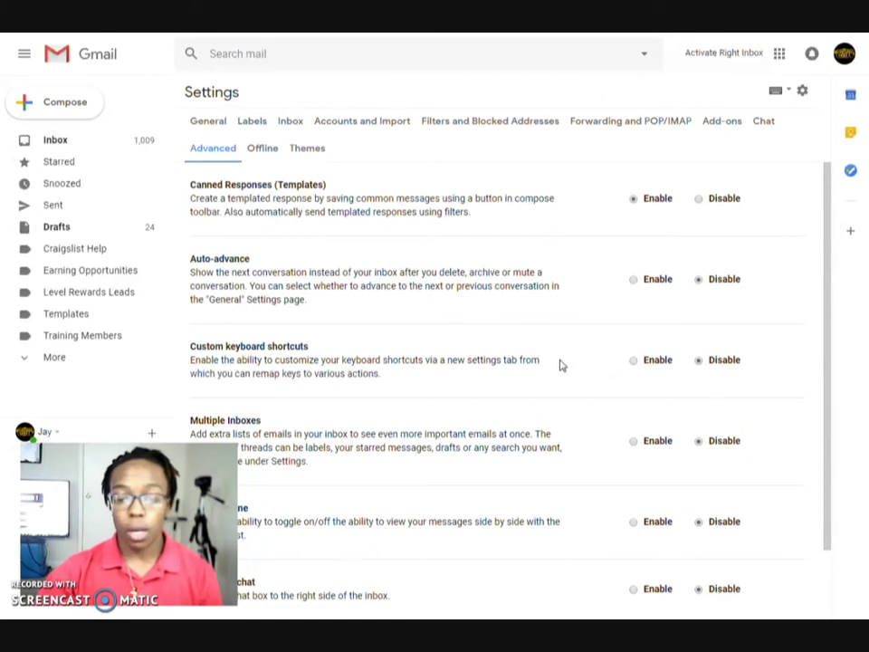
scroll(578, 369, "down", 1)
scroll(578, 369, "up", 1)
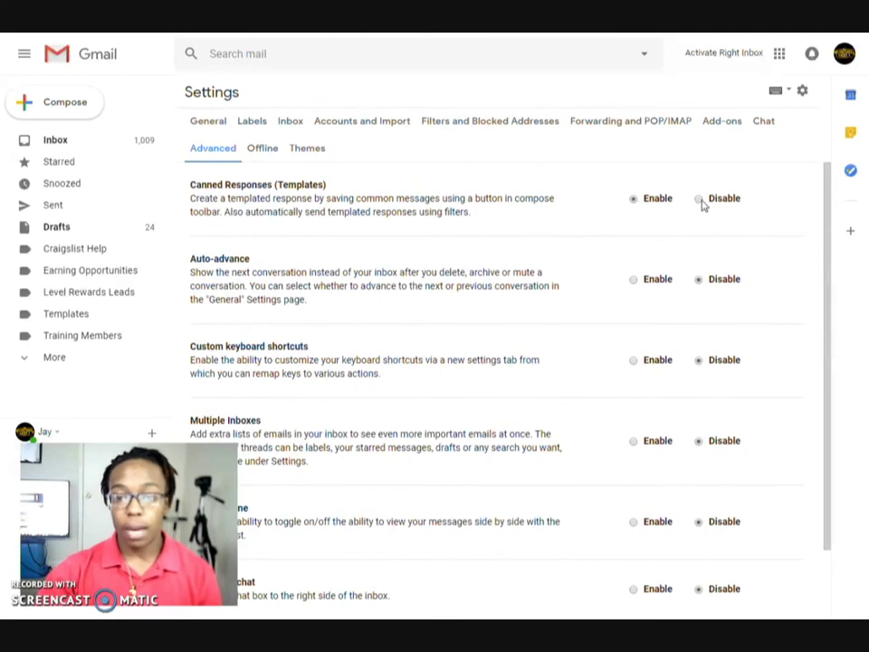
scroll(507, 399, "down", 2)
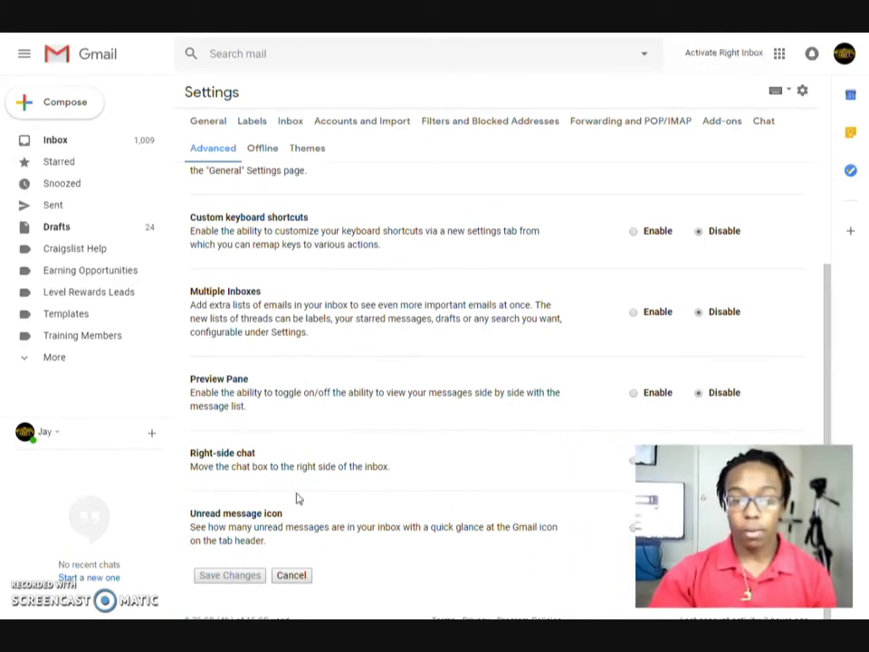
scroll(340, 272, "up", 2)
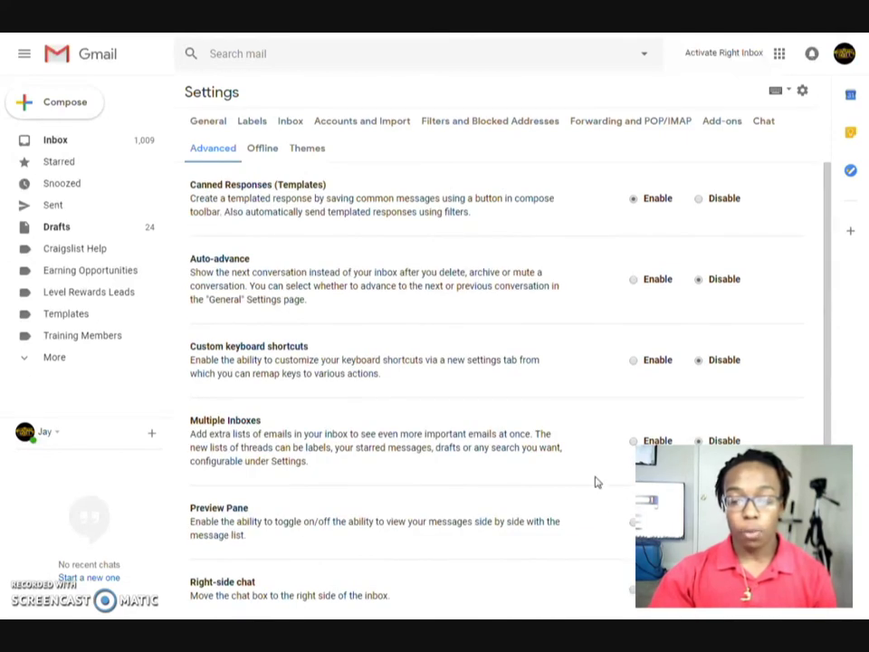
scroll(391, 384, "down", 1)
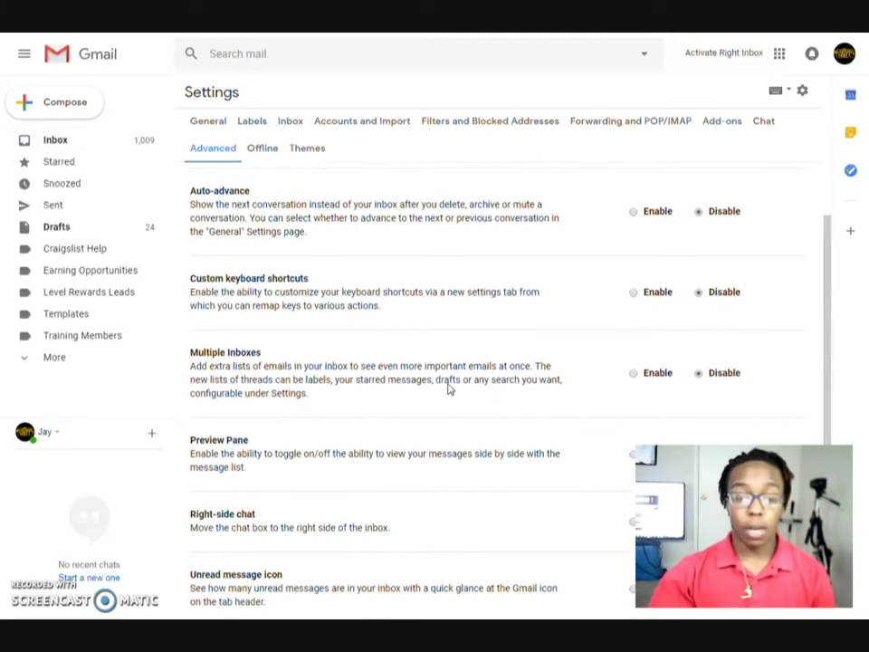
scroll(449, 390, "down", 1)
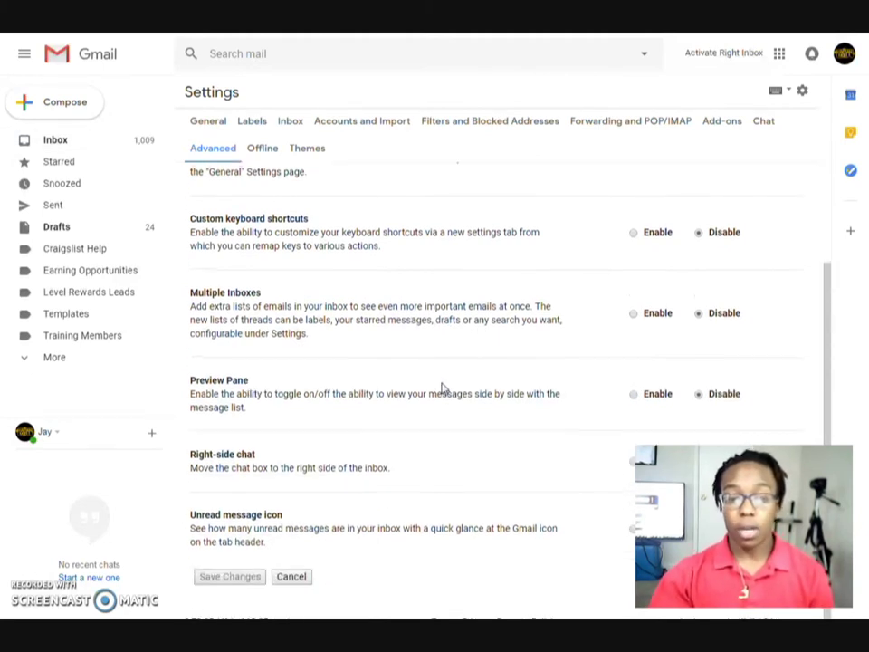
scroll(443, 388, "up", 2)
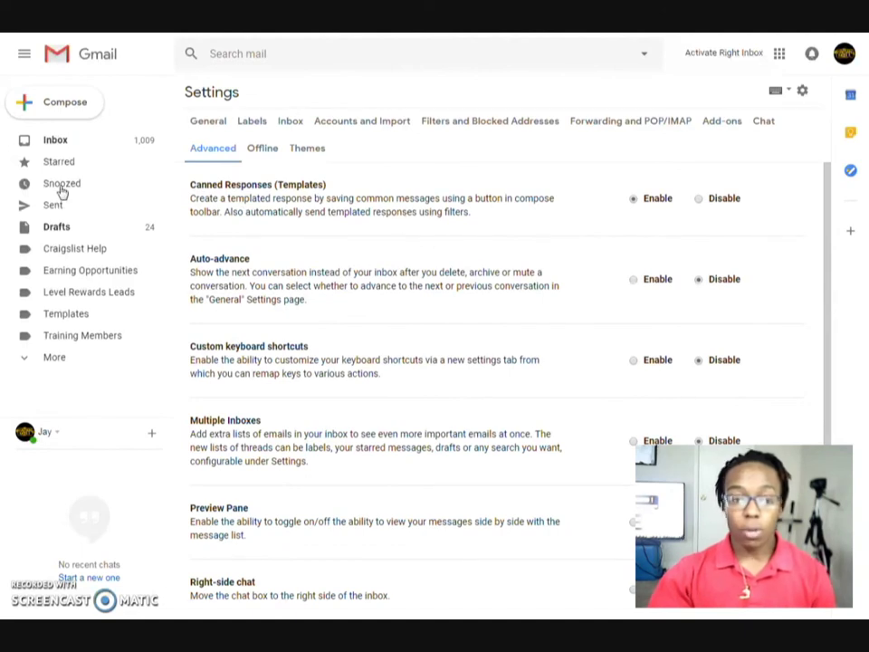
Step: Return to the Inbox and start a new message containing the saved signature
left_click(77, 142)
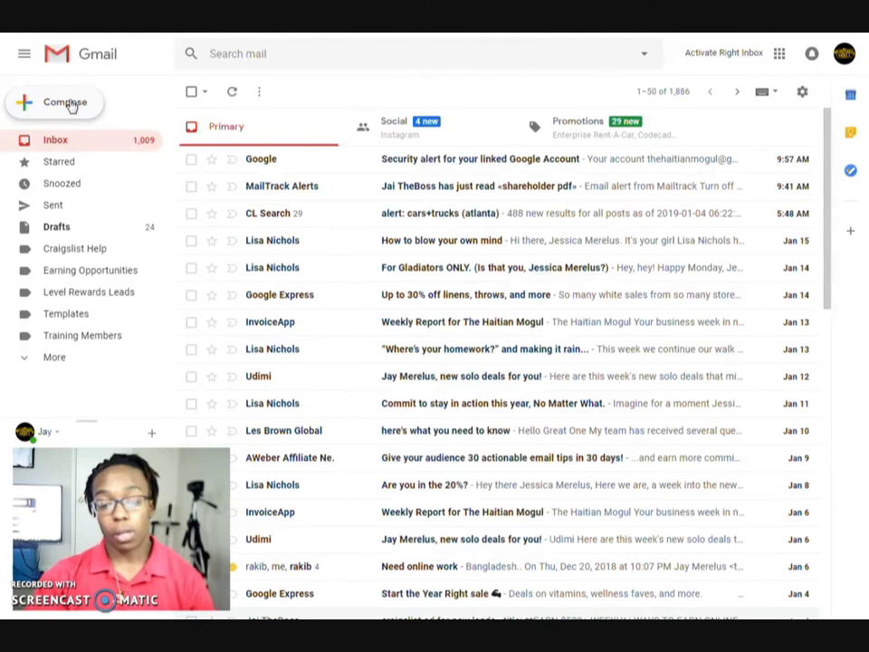
left_click(71, 105)
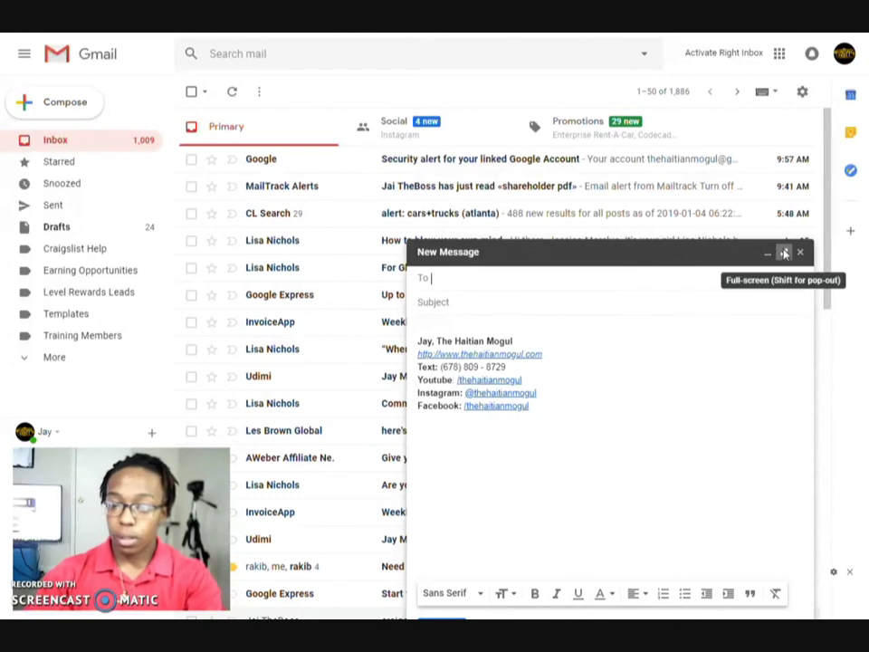
Step: Expand the draft to full screen and enter the subject 'Welcome to The Haitian Mogul Mailing List!'
left_click(784, 252)
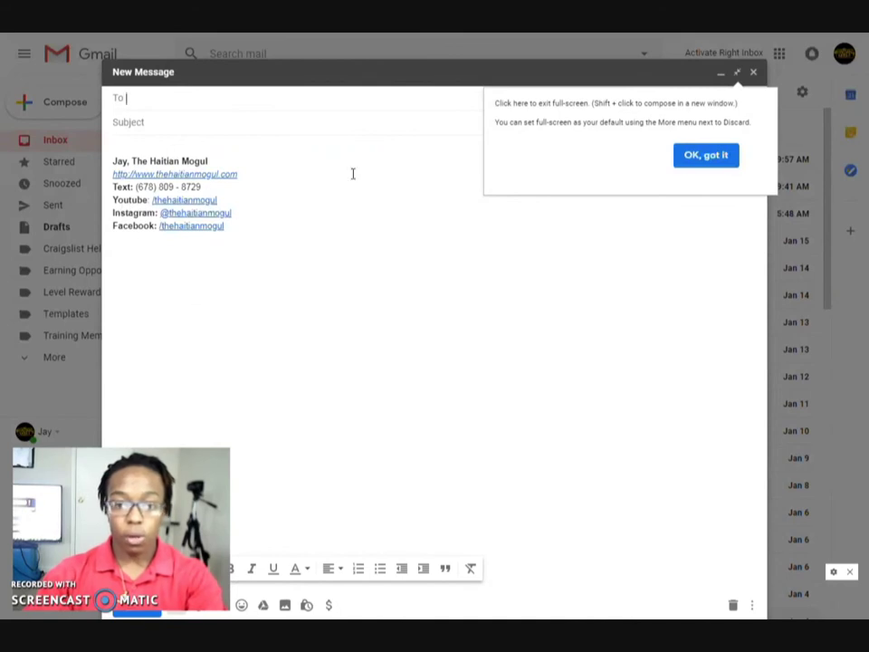
left_click(704, 158)
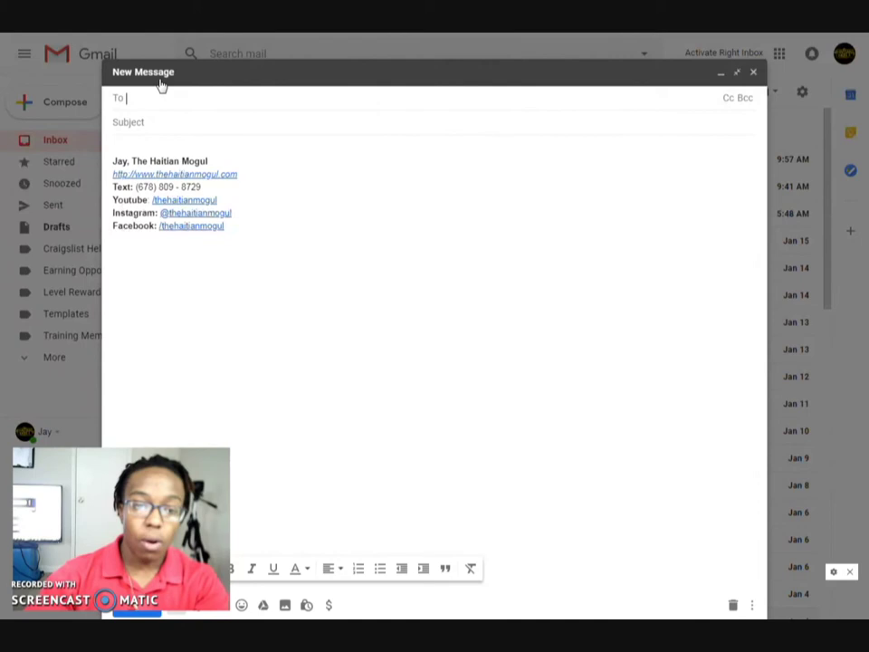
left_click(208, 123)
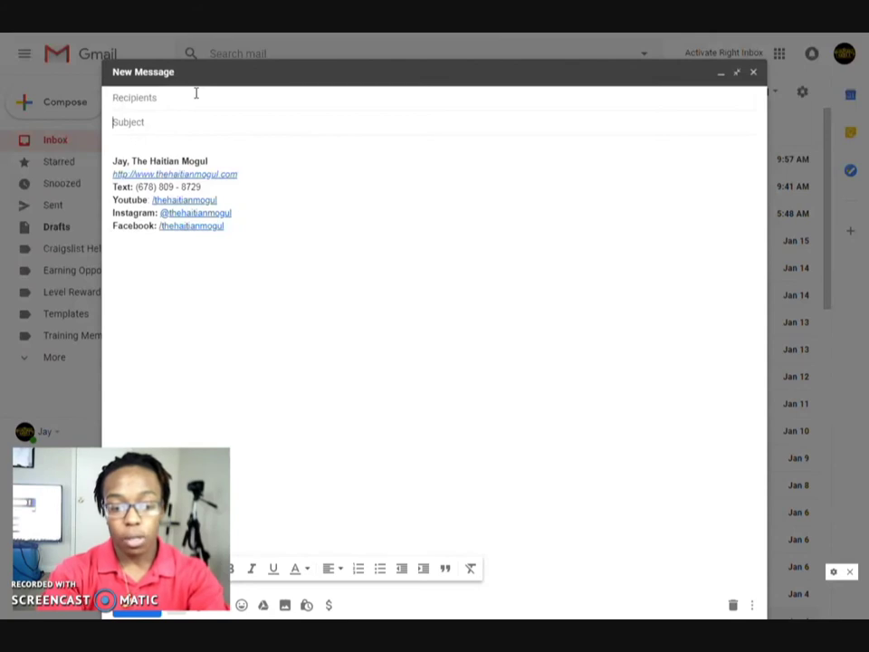
type("Welcome to")
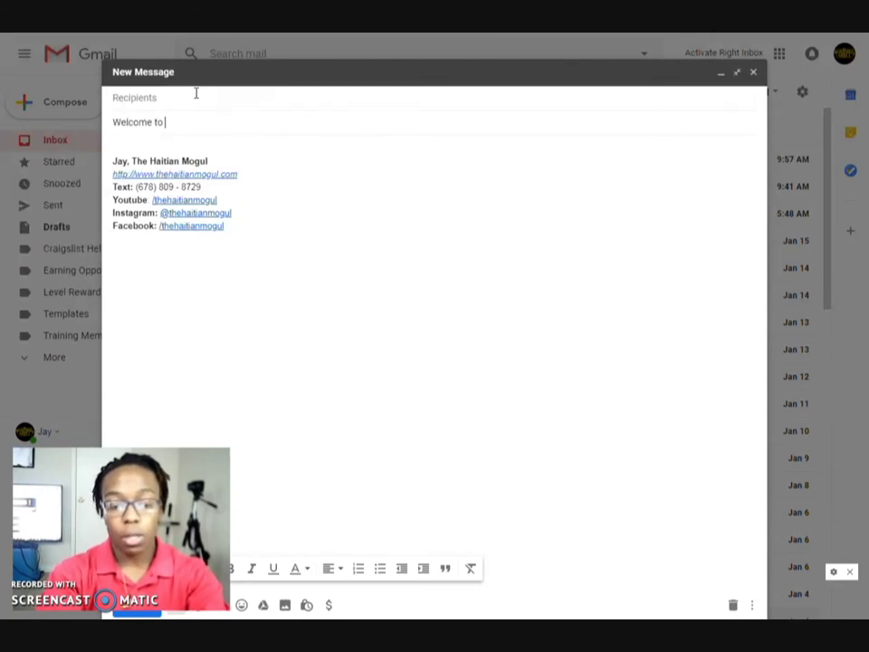
type(" The Haitian Mogul")
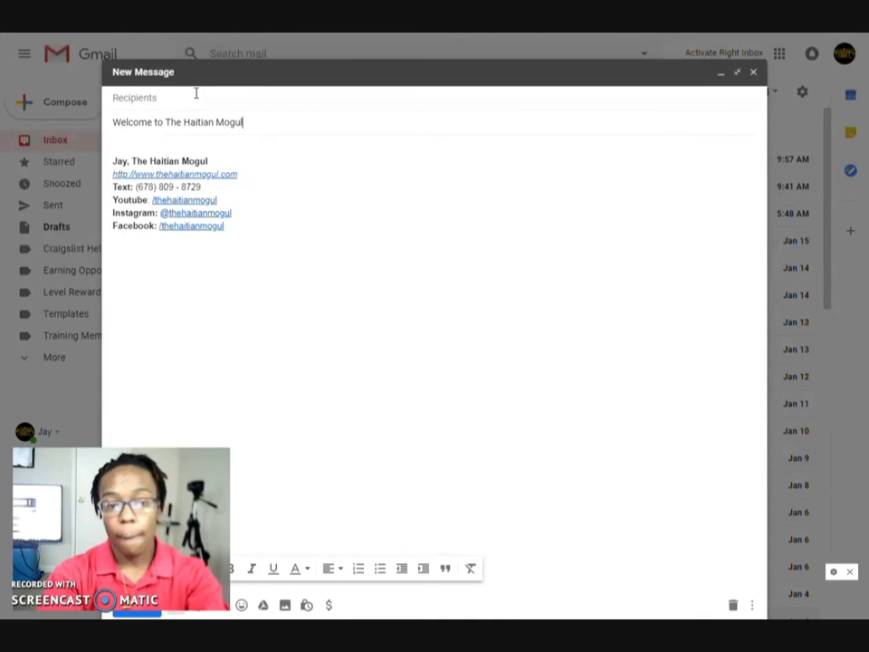
type(" Mai")
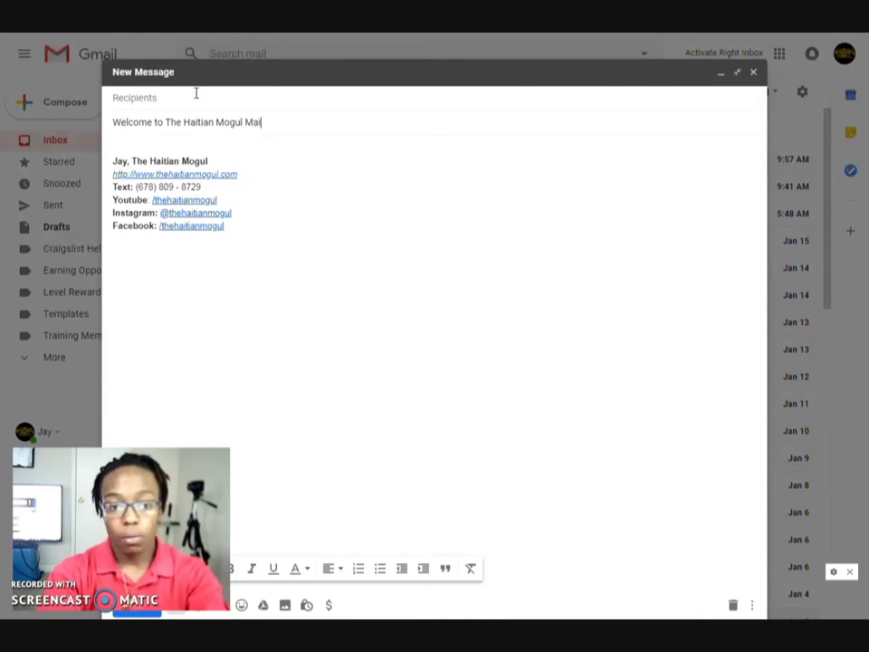
type("ling List")
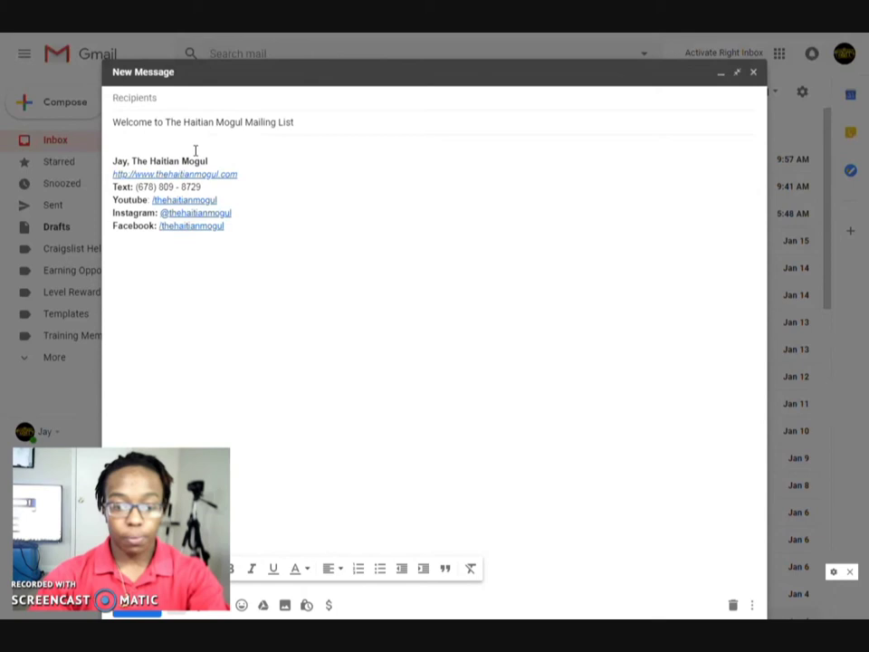
type("!")
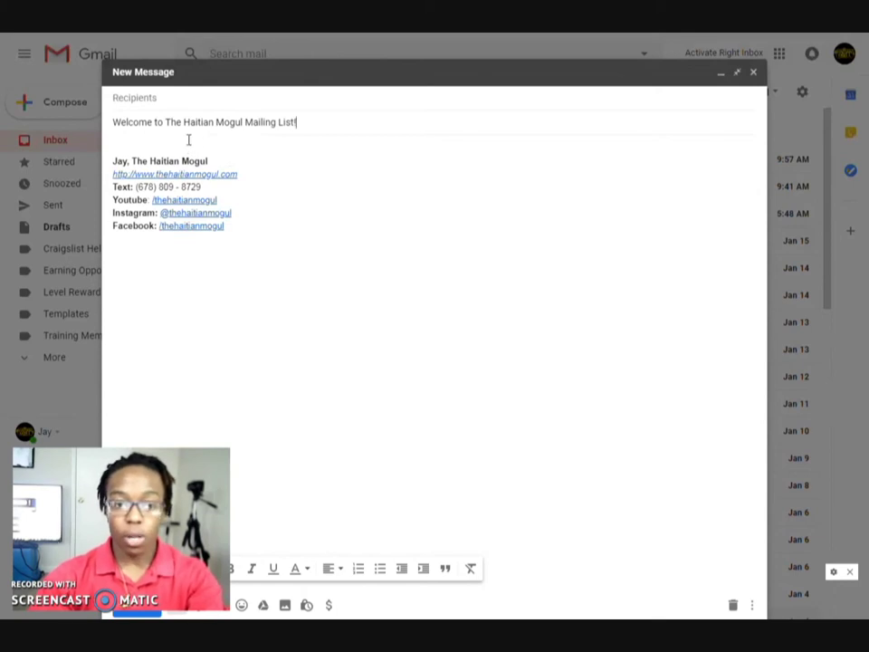
Step: Add blank lines above the signature and type the greeting 'Welcome to The Haitian Mogul Mailing List!'
left_click(149, 149)
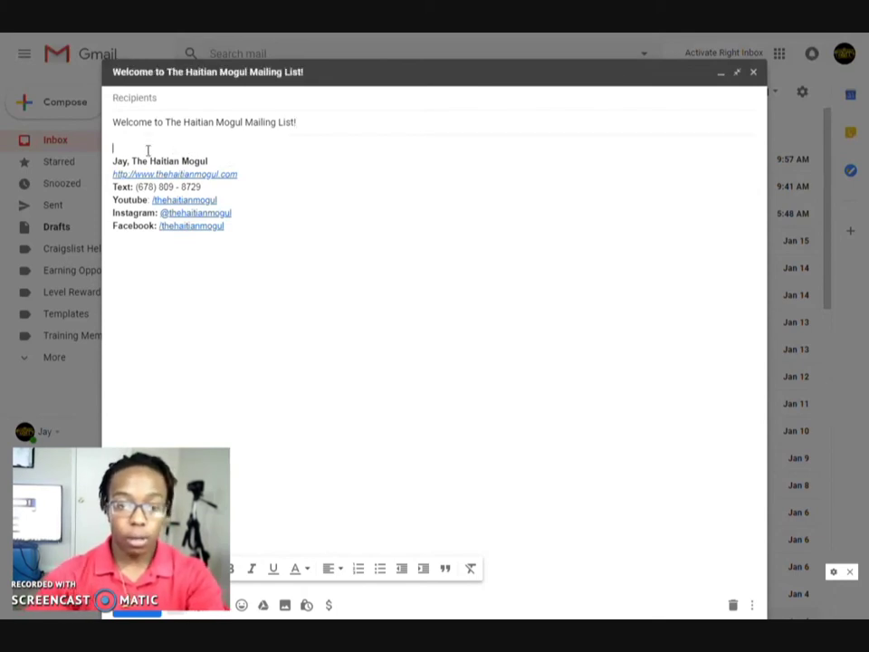
key("Return")
key("Return")
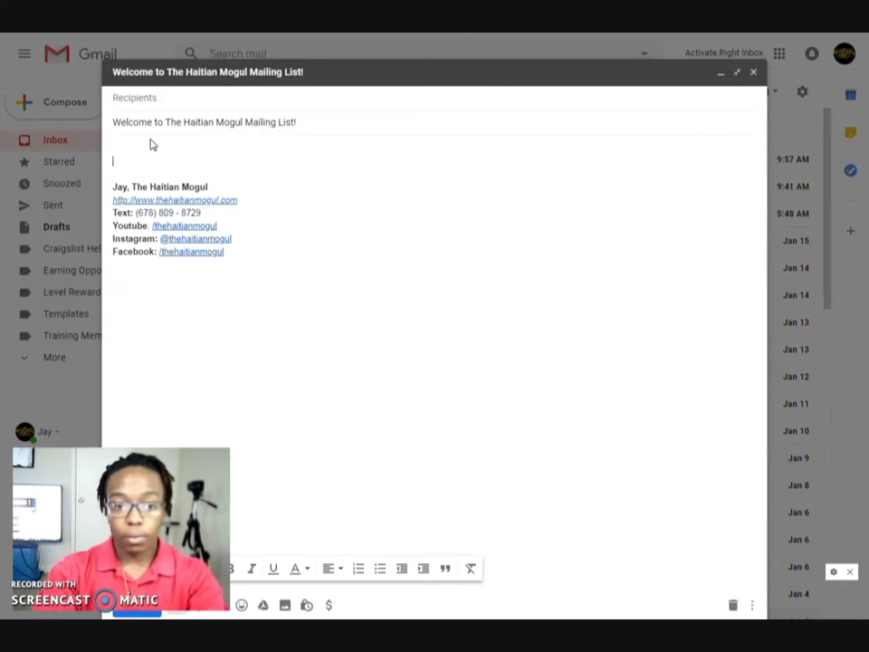
left_click(152, 145)
key("Return")
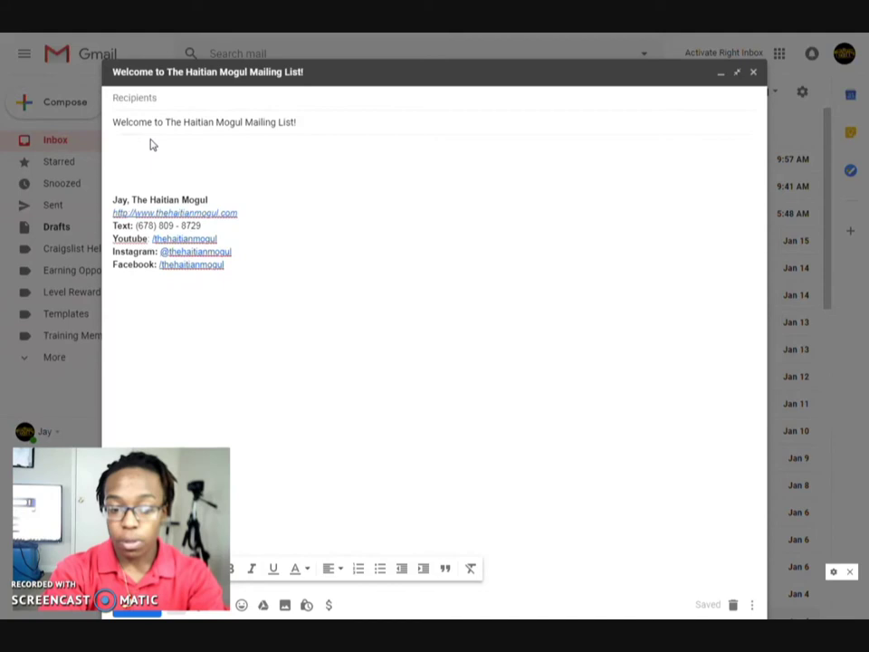
type("Wel")
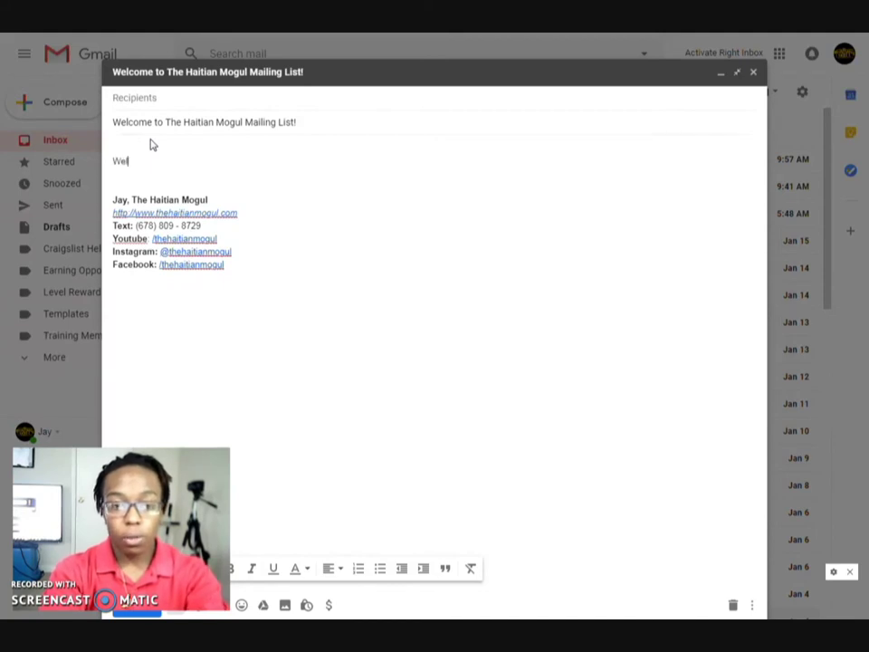
type("come to the ")
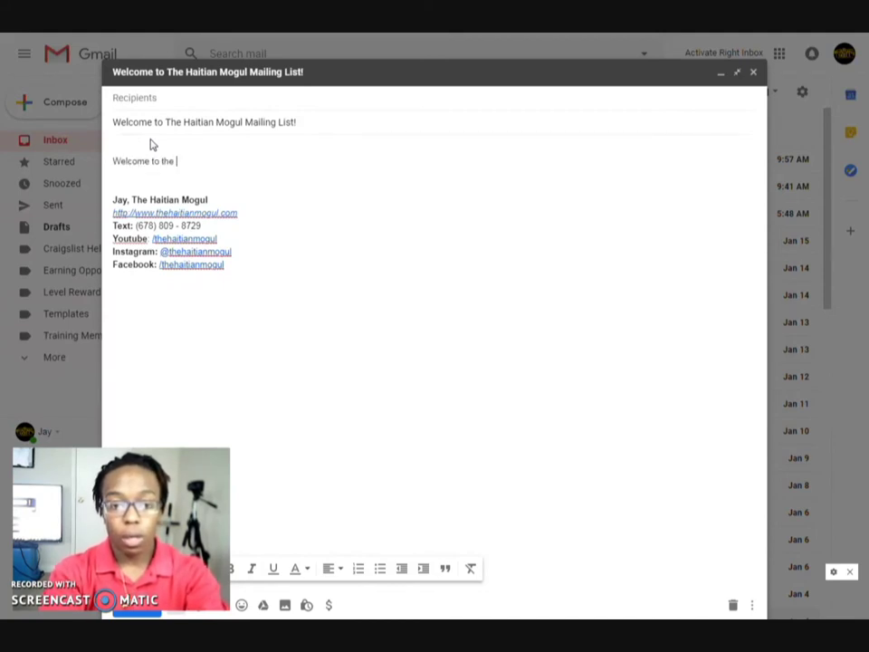
type("The")
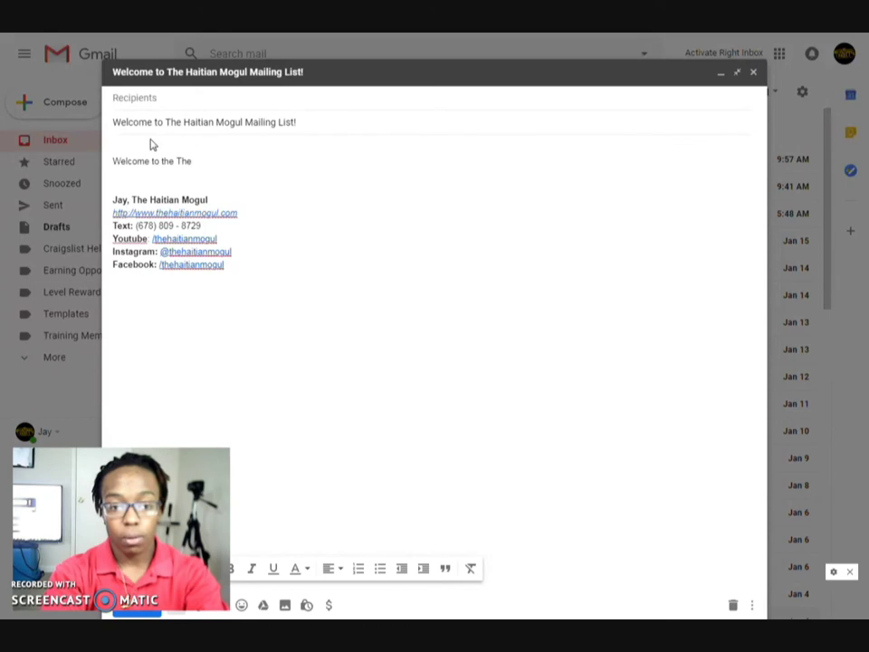
key("BackSpace")
key("BackSpace")
key("BackSpace")
key("BackSpace")
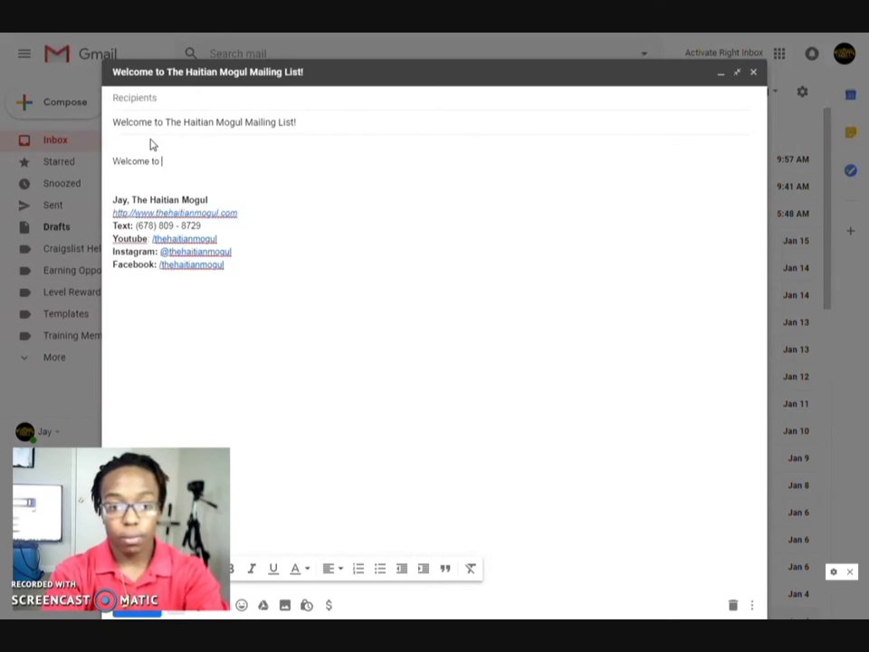
type("The ")
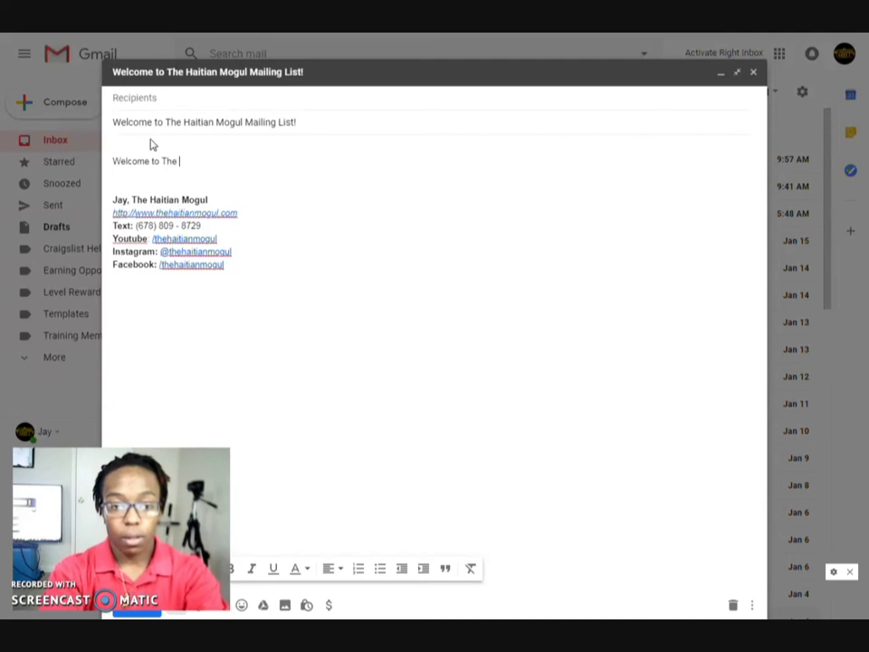
type("Haitian Mogul ")
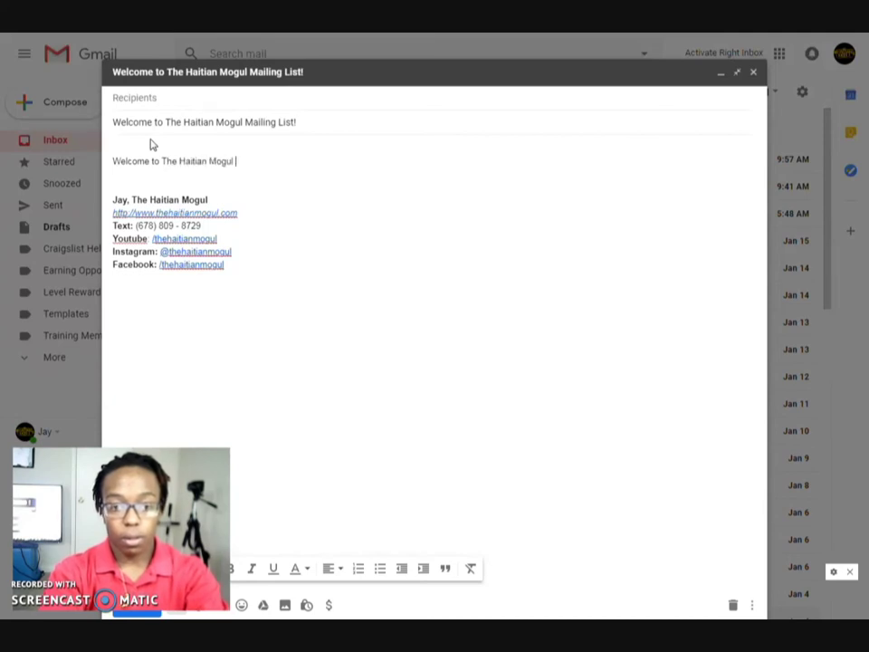
type("Mailing List!")
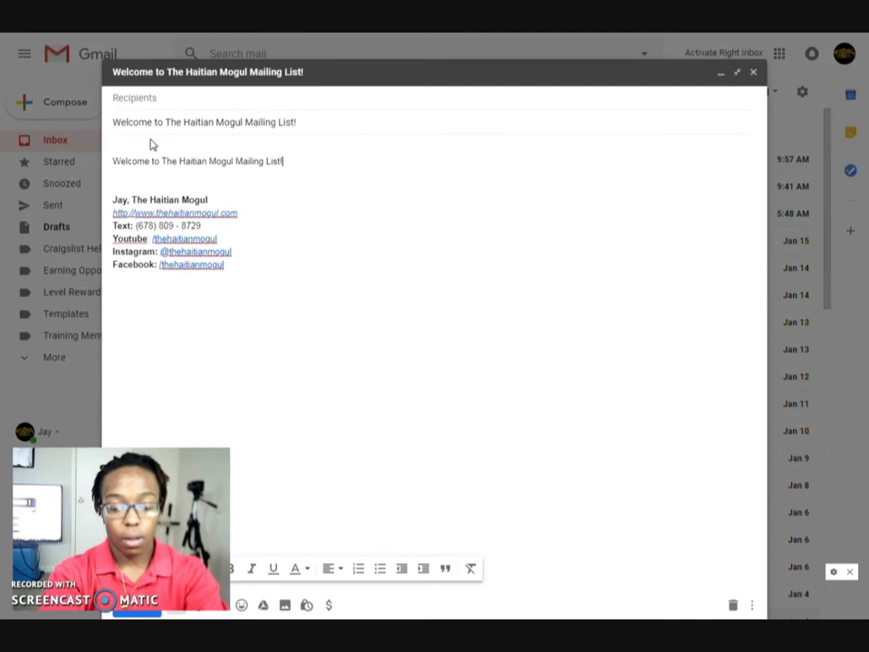
key("Return")
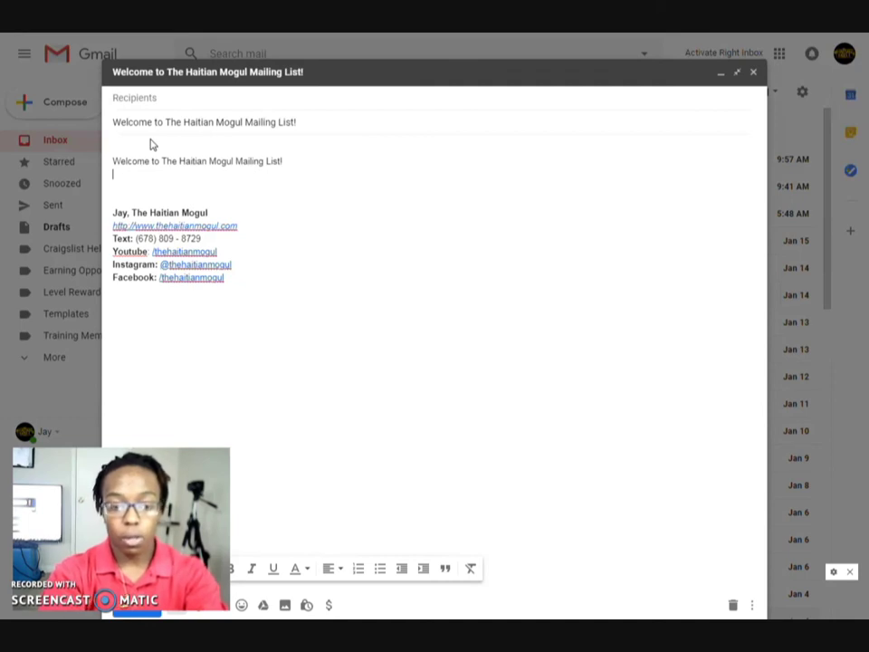
Step: Add the information-request sentence, 'Feel free to check out my videos and website.', and the contact line
type("You are in this list because you requested more information")
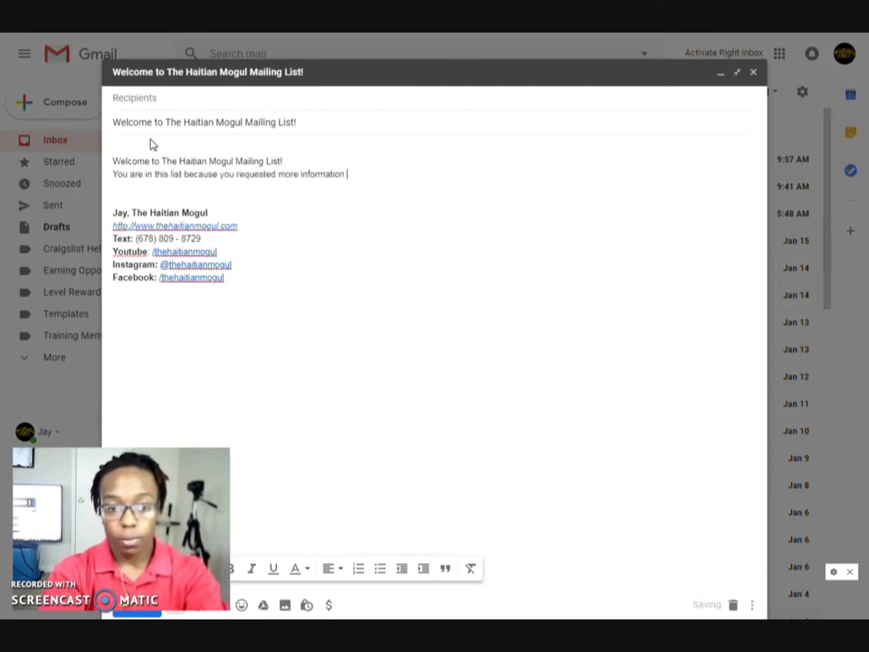
type(".")
key("Return")
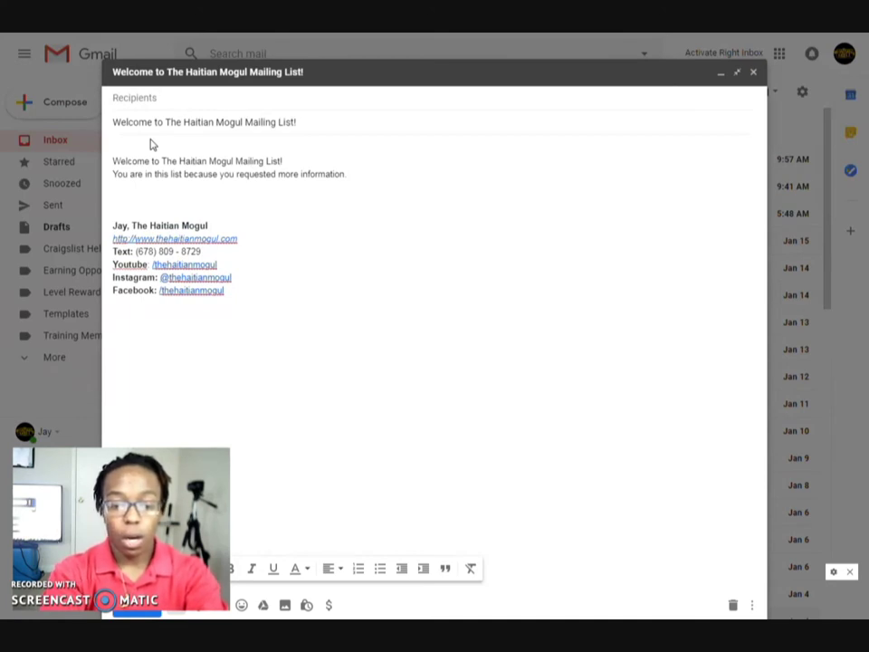
type("Feel free to check out ou")
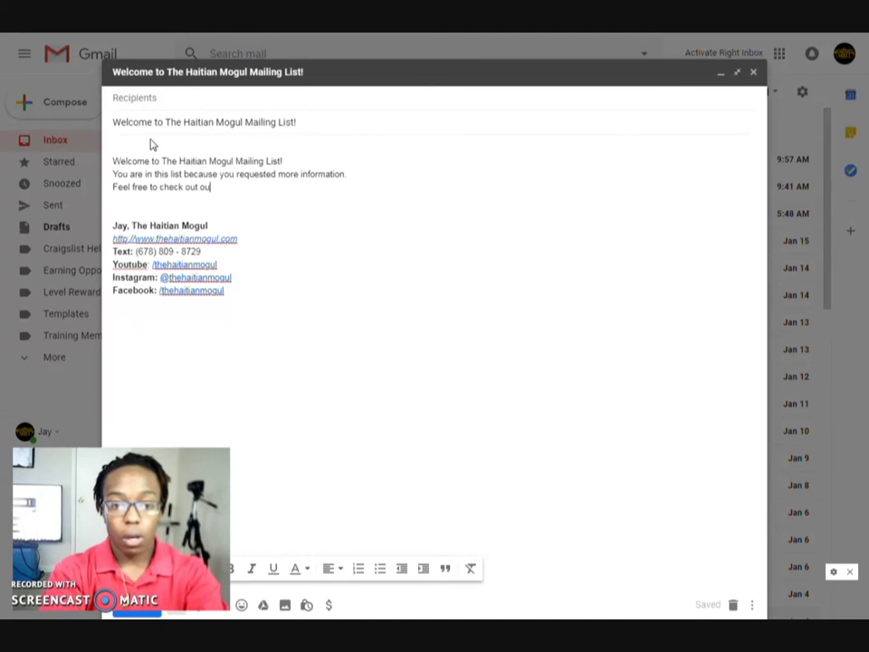
key("BackSpace")
key("BackSpace")
type("m")
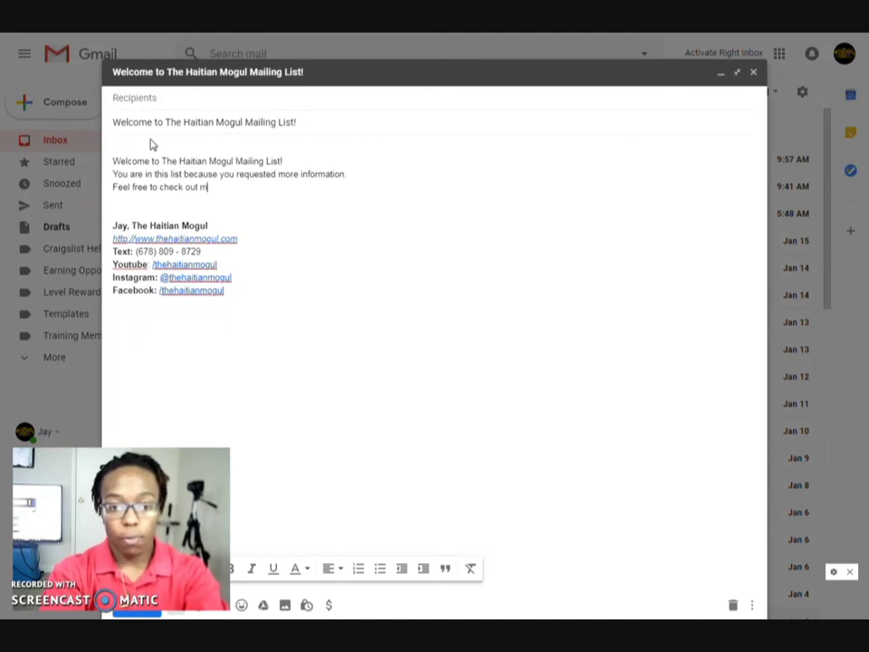
type("y videos ")
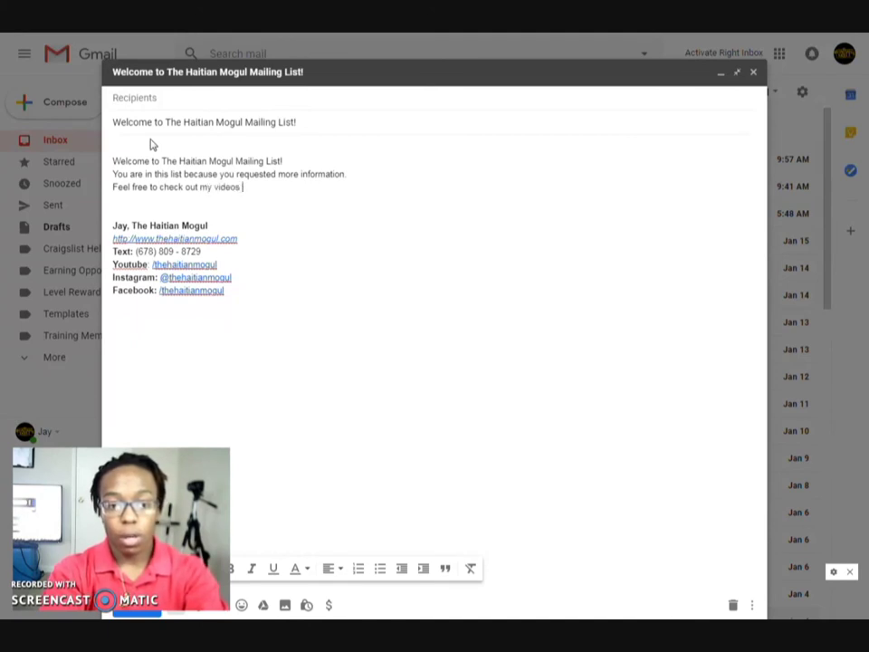
type("and website")
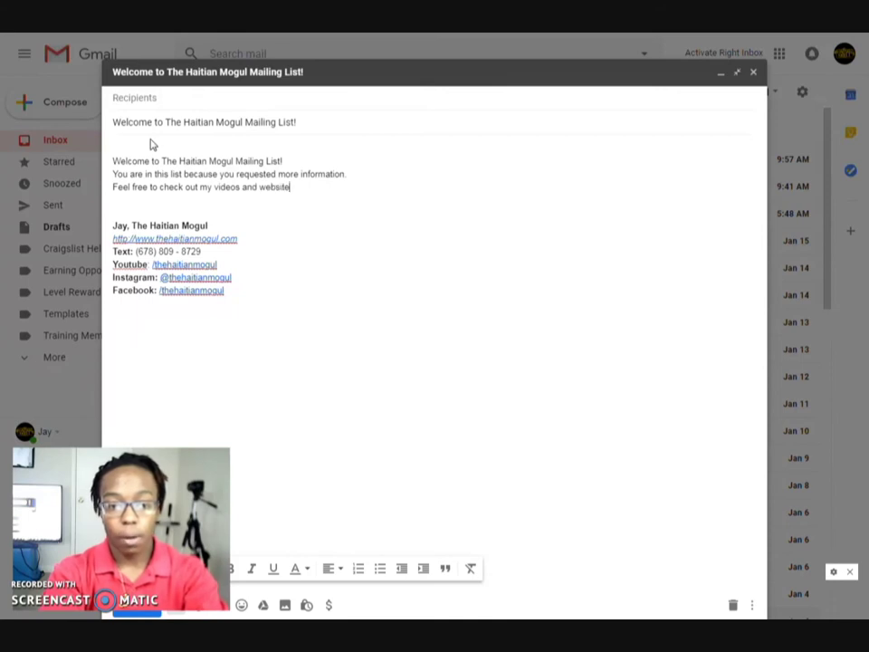
type(".")
key("Return")
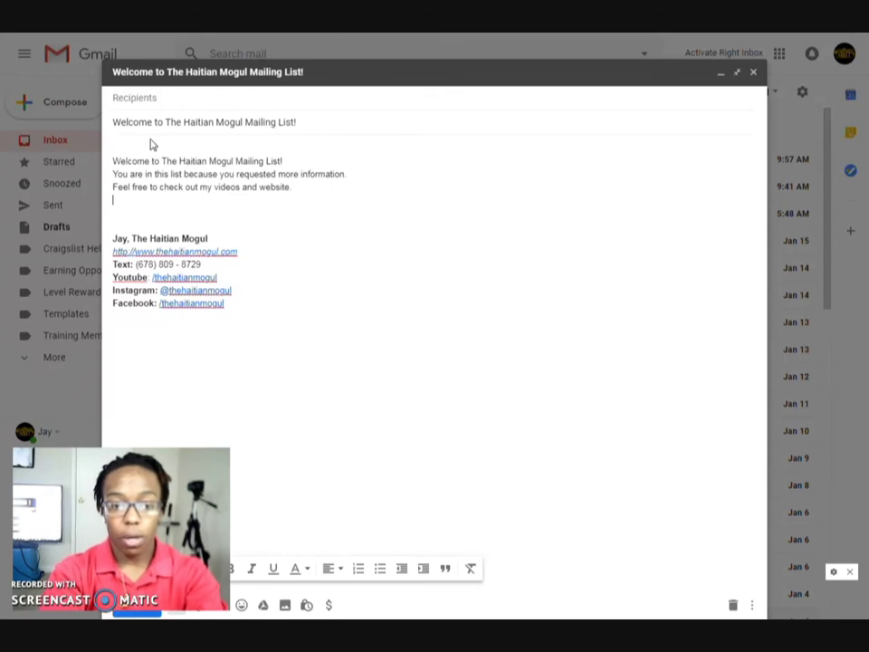
type("Contact me directly using the informa")
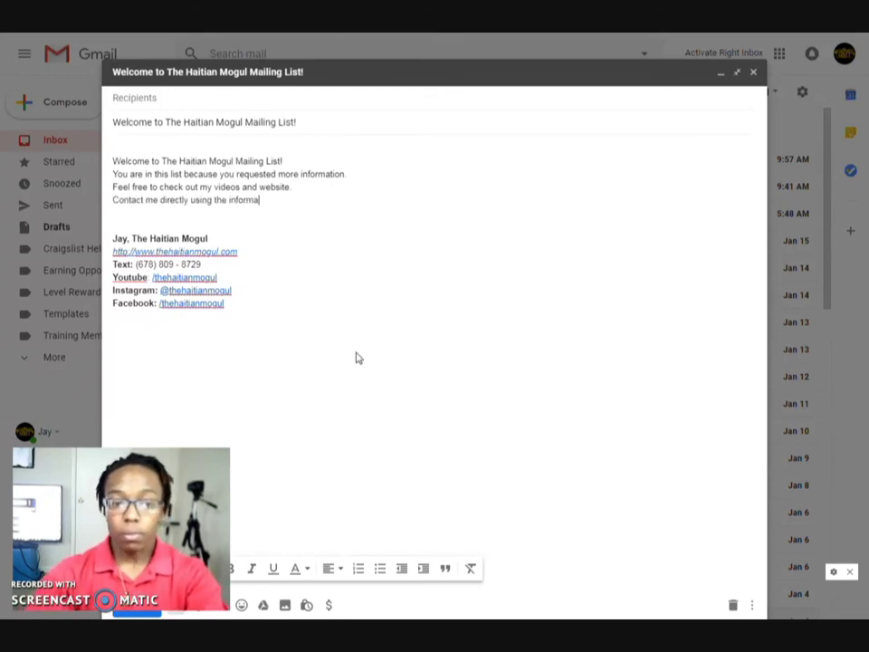
type("tion below.")
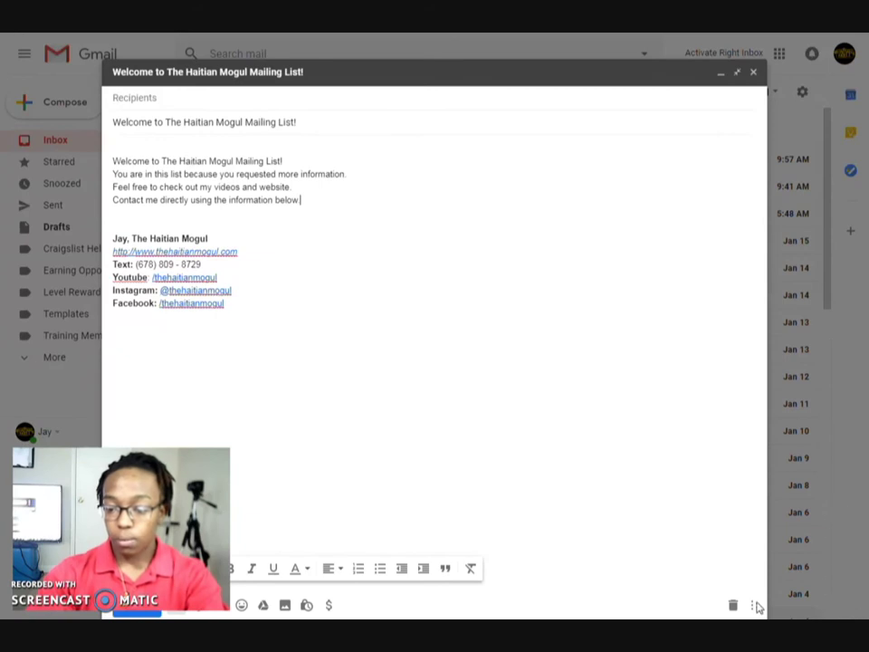
Step: Save the draft as new canned response 'Welcome to The Haitian Mogul Mailing List!' and close it
left_click(851, 525)
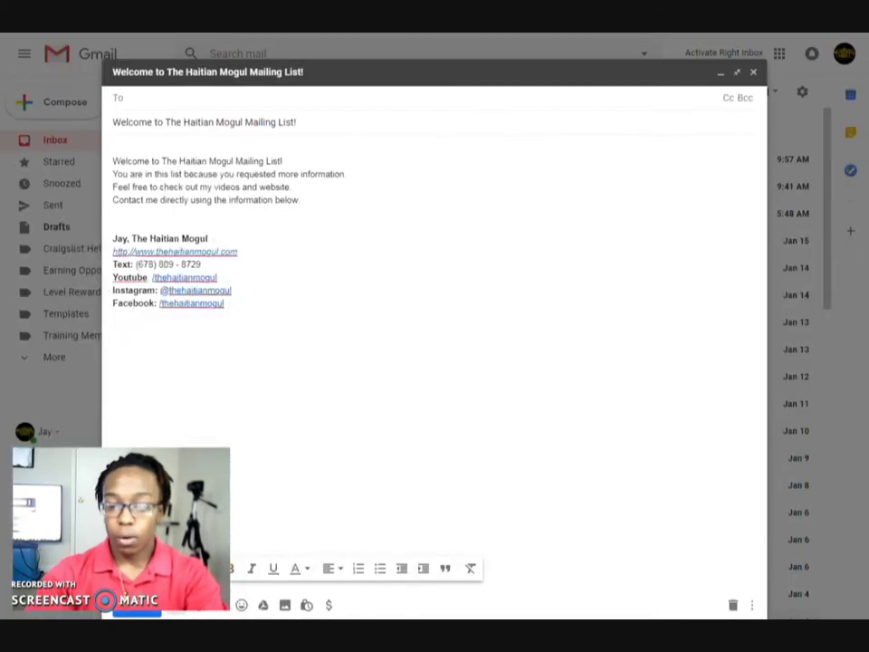
left_click(752, 606)
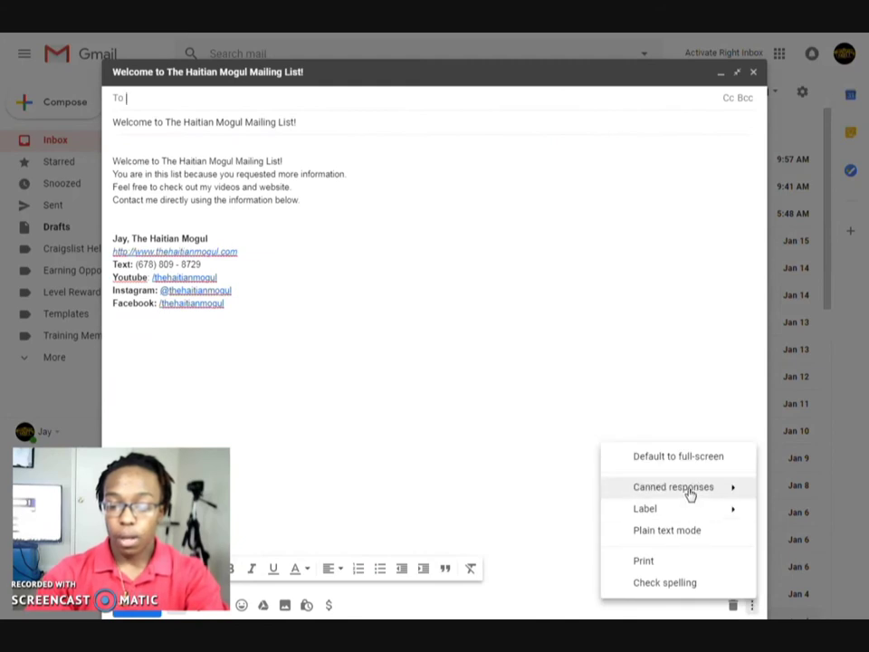
mouse_move(690, 494)
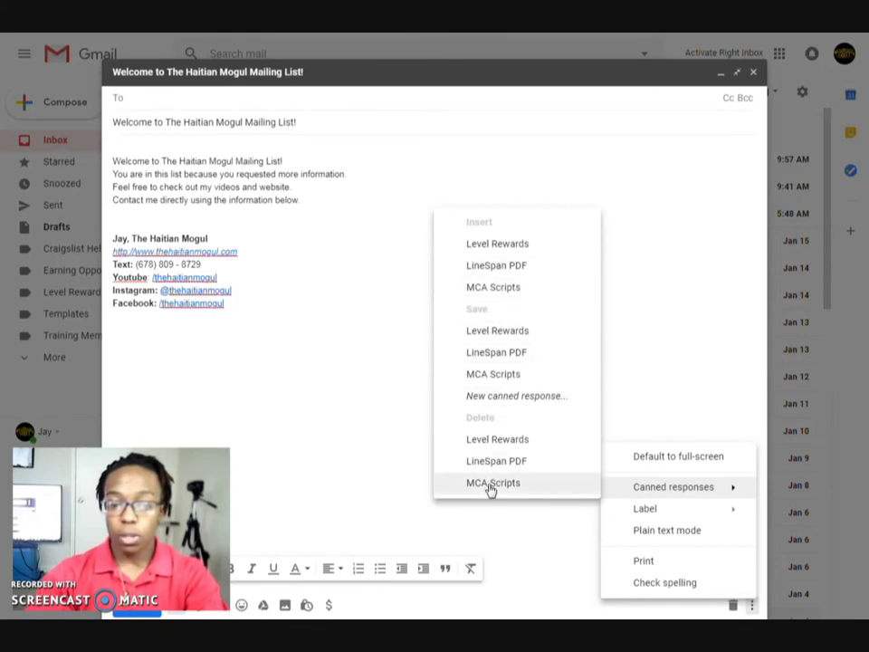
left_click(513, 402)
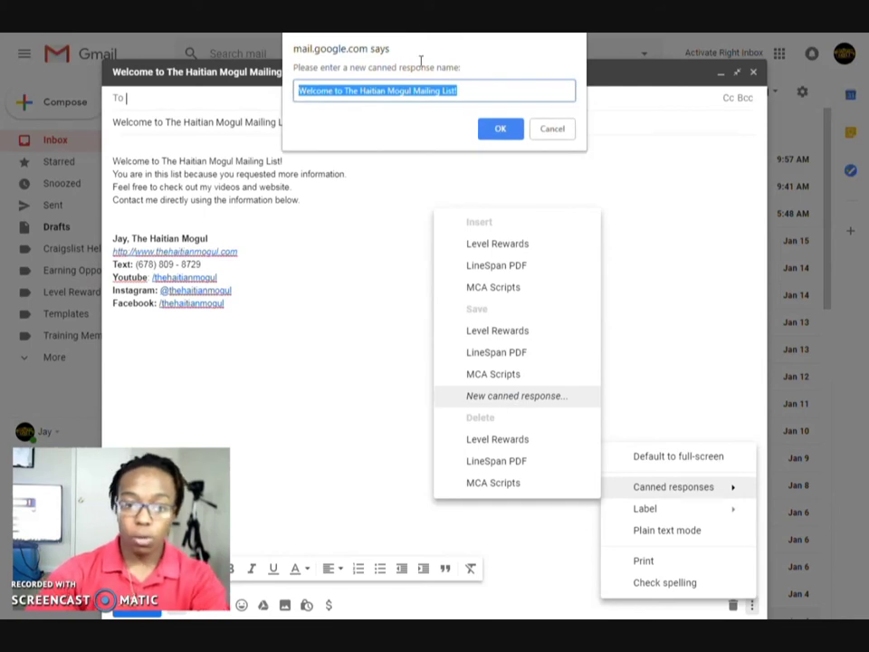
left_click(472, 90)
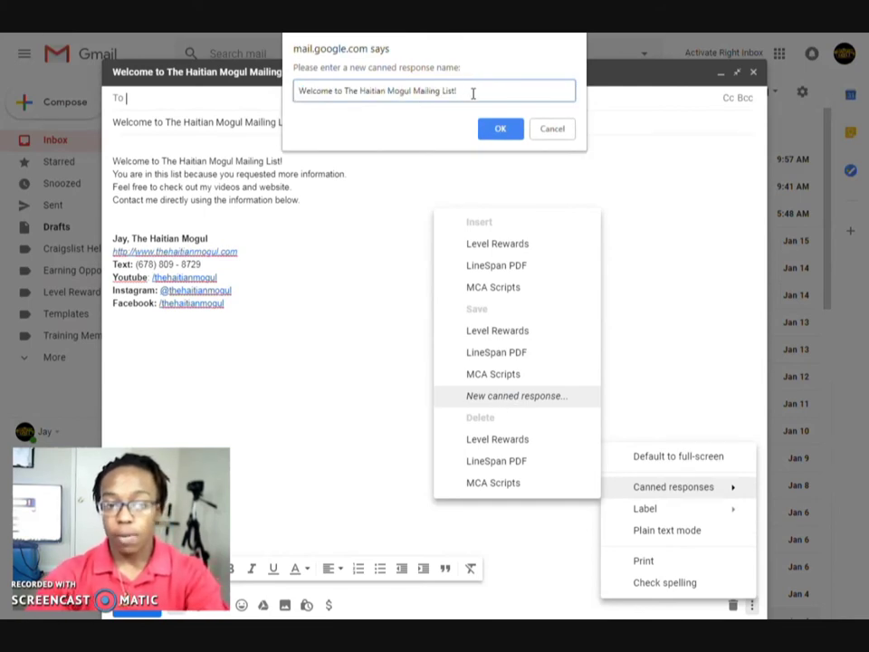
left_click(500, 130)
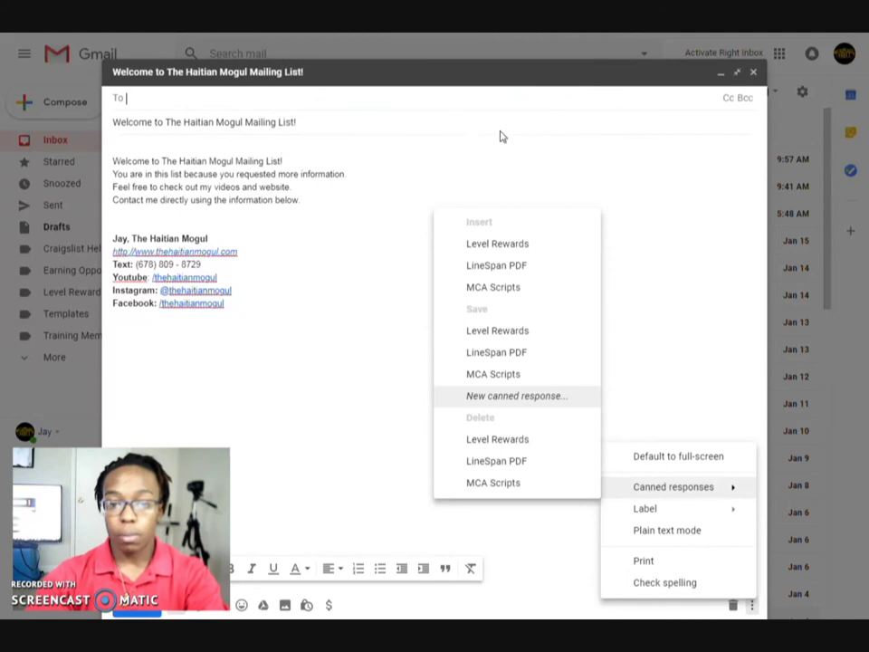
left_click(722, 76)
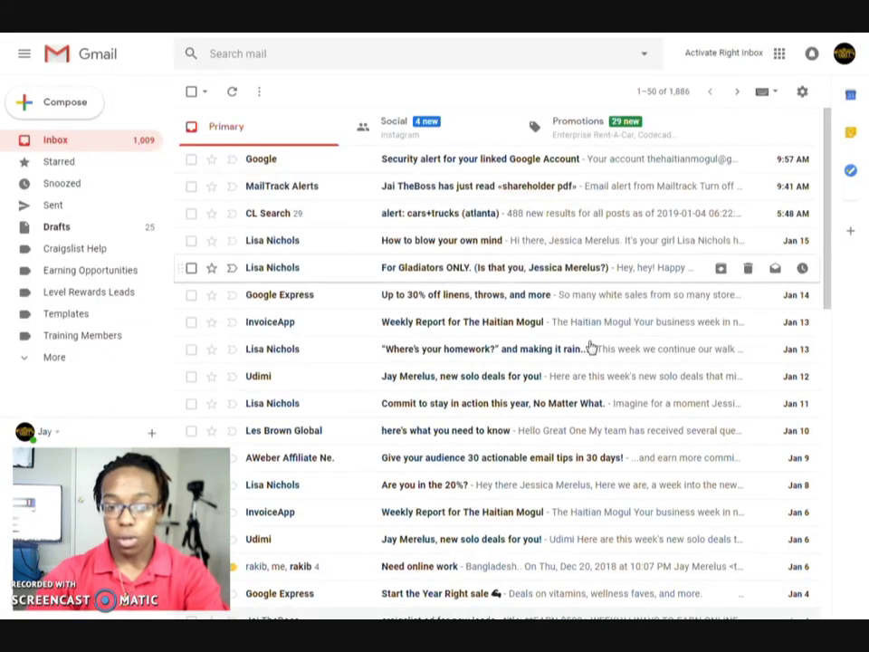
Step: Start a full-screen message and insert the 'Welcome to The Haitian Mogul Mailing List!' canned response
left_click(78, 104)
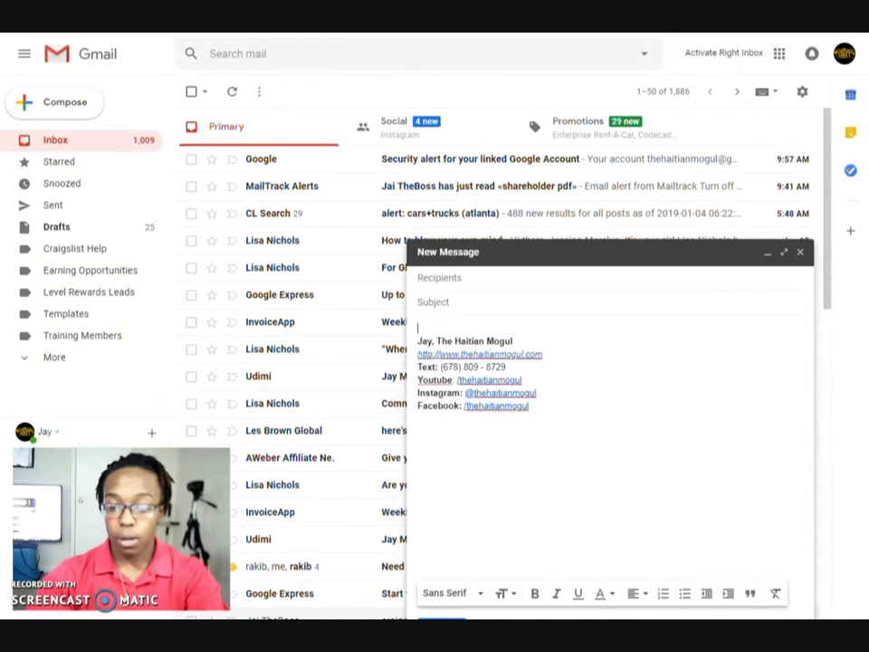
left_click(785, 253)
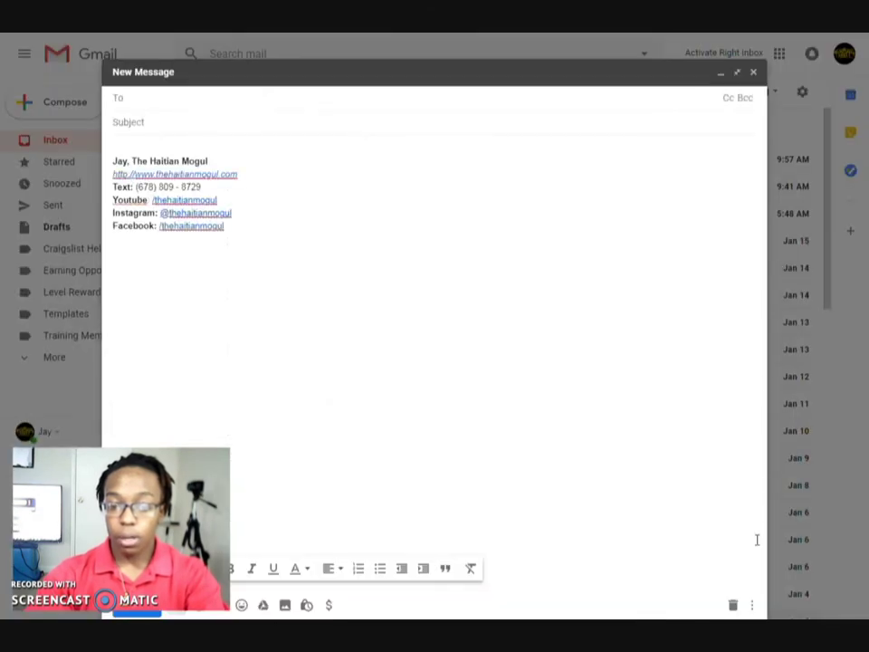
left_click(751, 606)
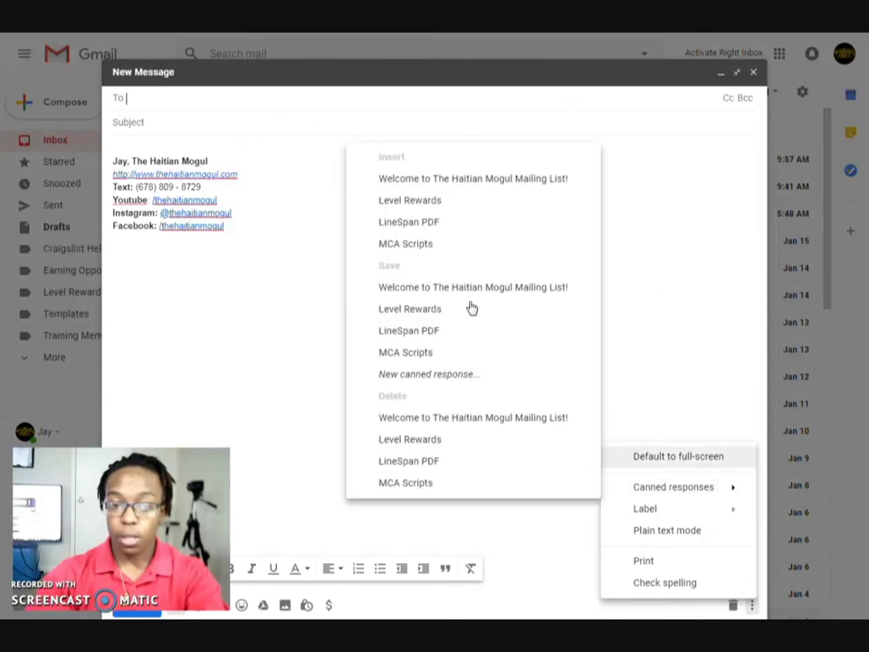
left_click(446, 181)
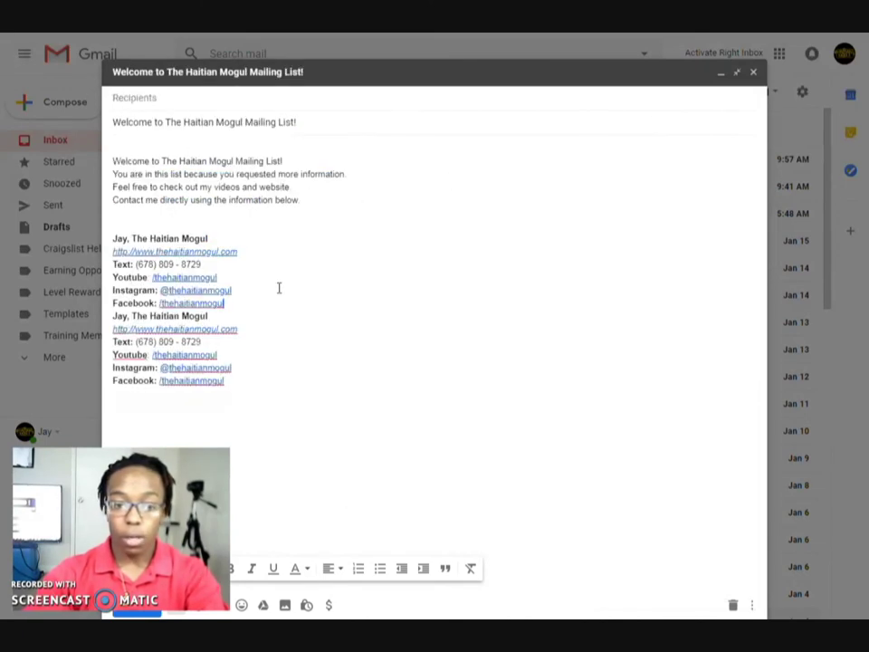
key("Return")
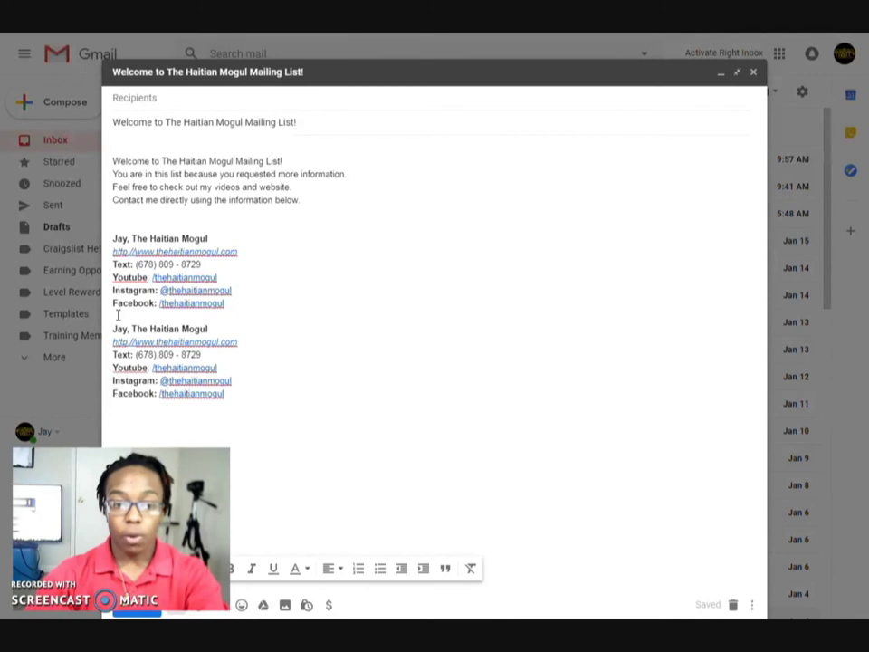
Step: Delete both signature blocks from the draft body
left_click_drag(111, 315, 109, 237)
key("BackSpace")
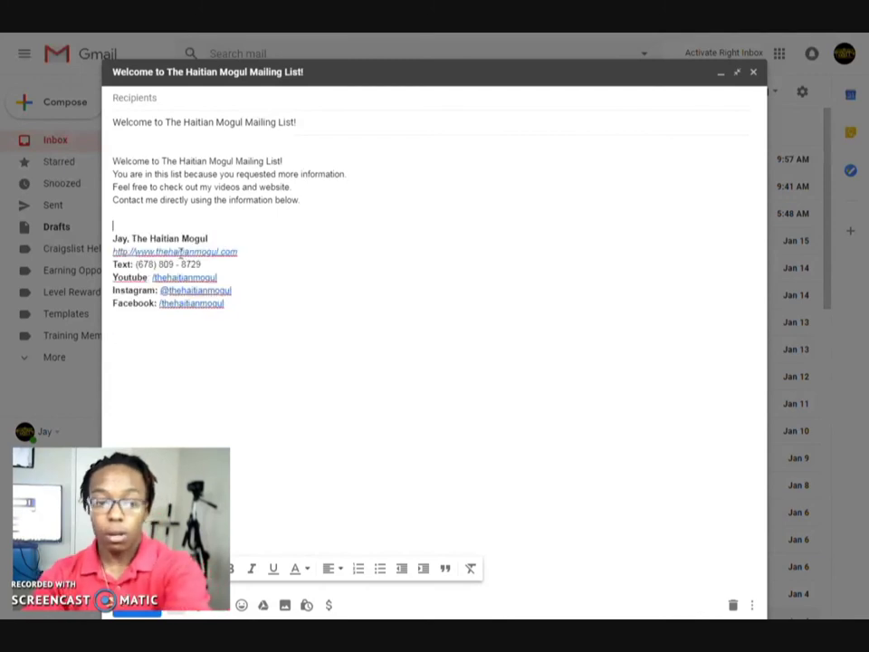
key("Delete")
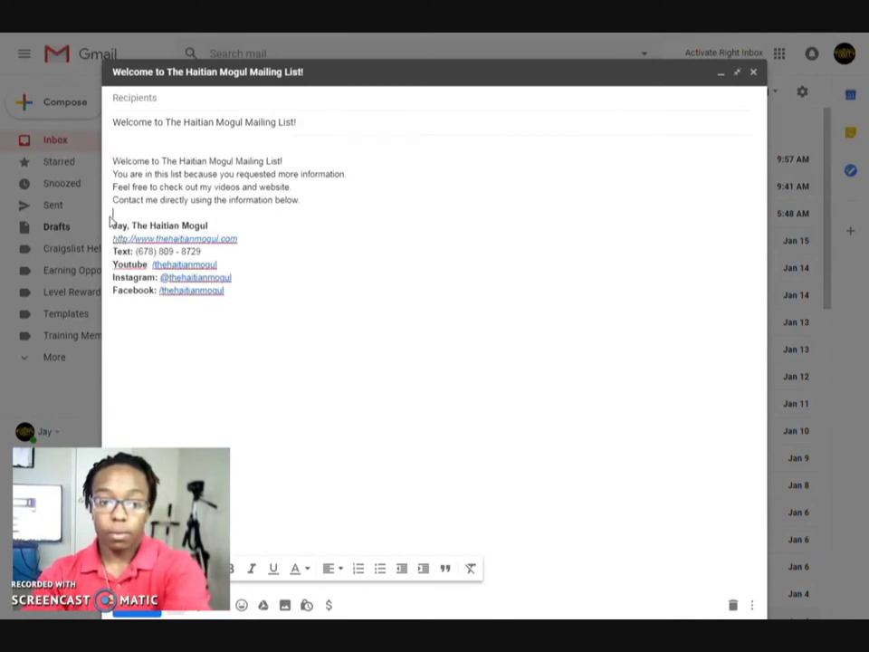
left_click(268, 295, "shift")
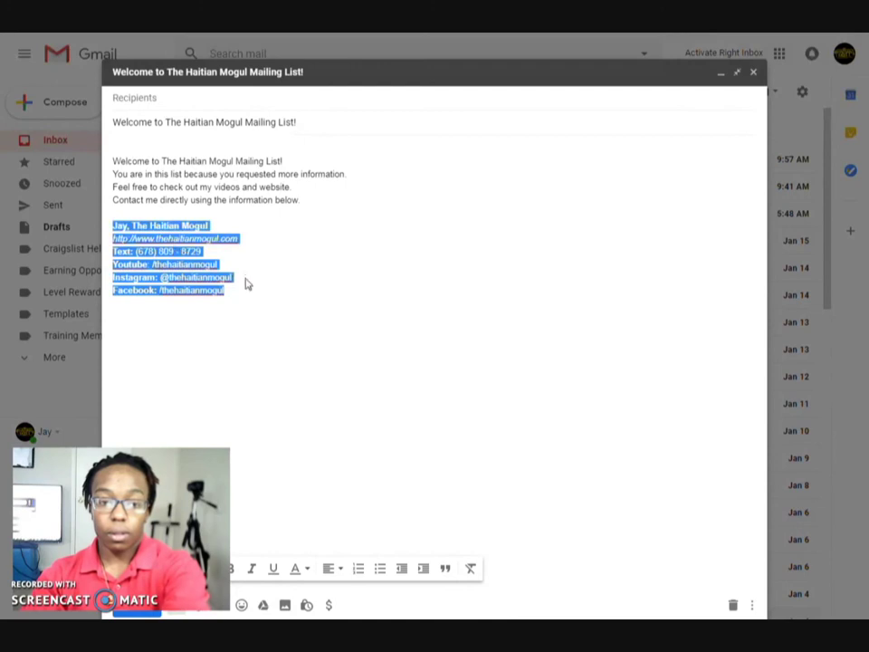
key("BackSpace")
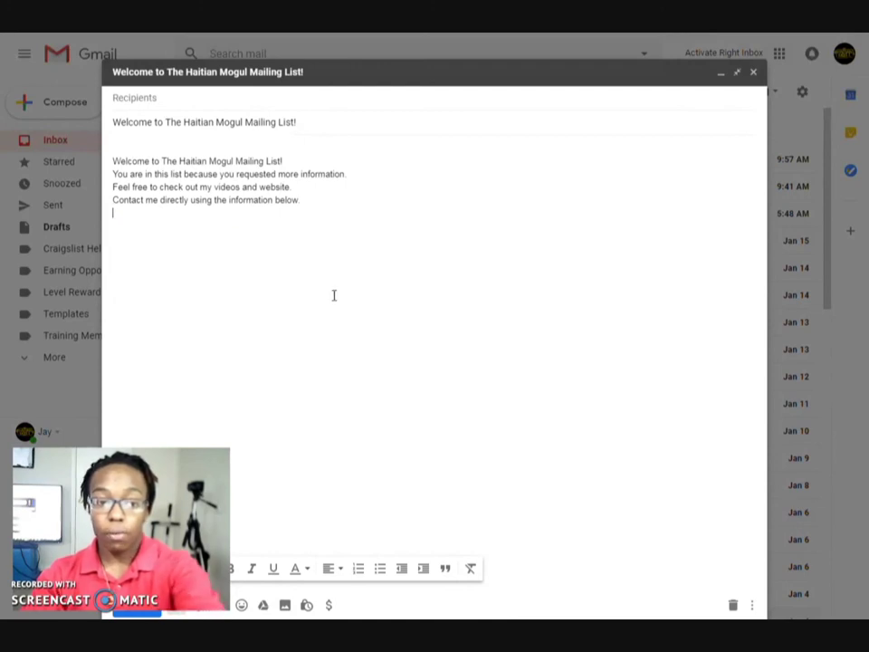
Step: Overwrite the saved 'Welcome to The Haitian Mogul Mailing List!' canned response with this signature-free text
left_click(752, 607)
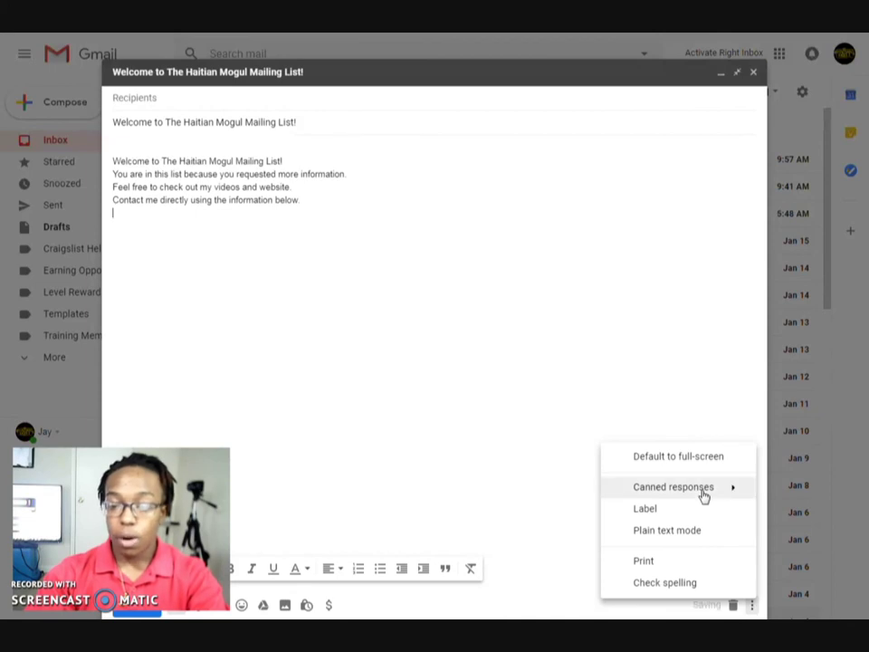
mouse_move(704, 496)
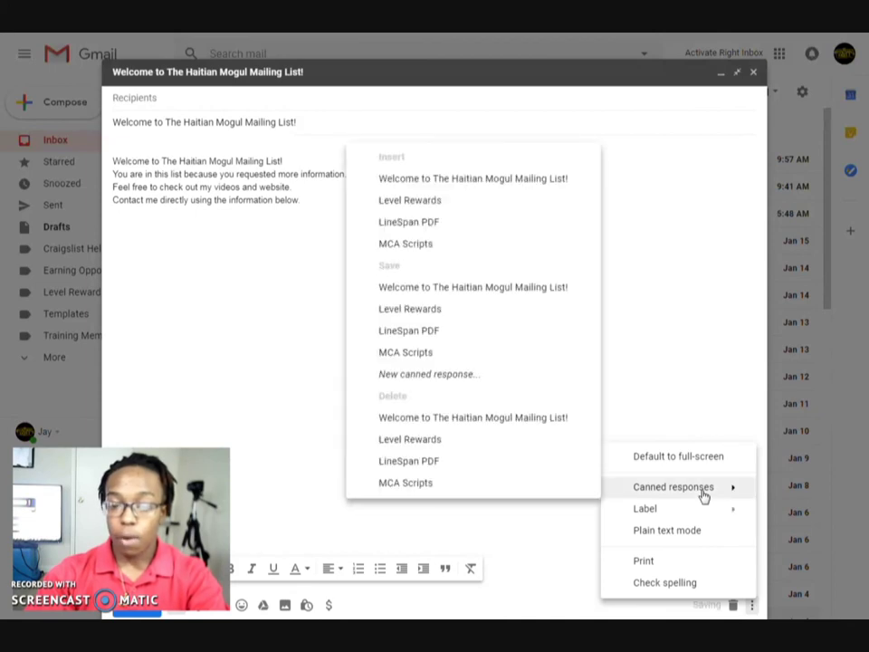
left_click(470, 289)
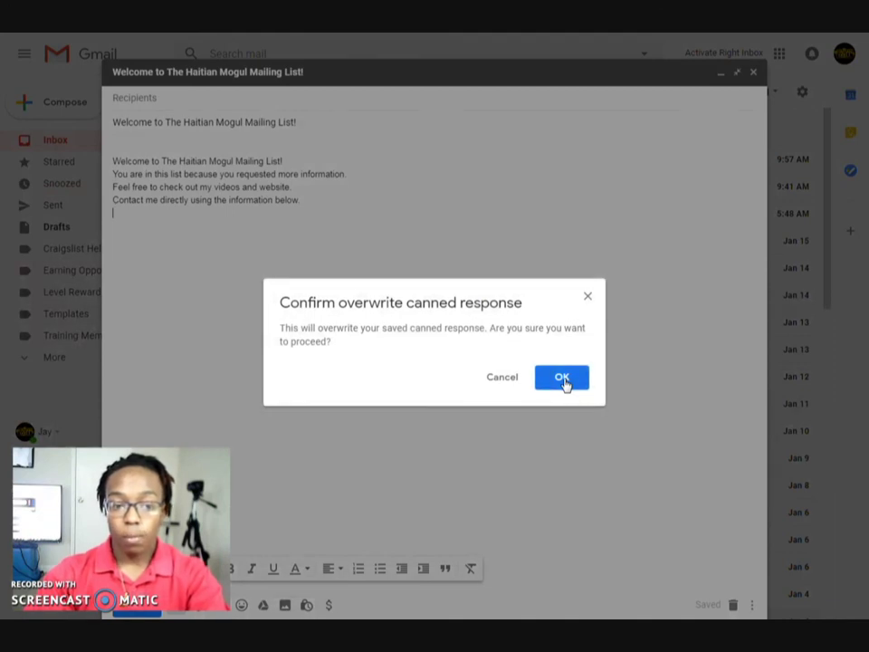
left_click(562, 378)
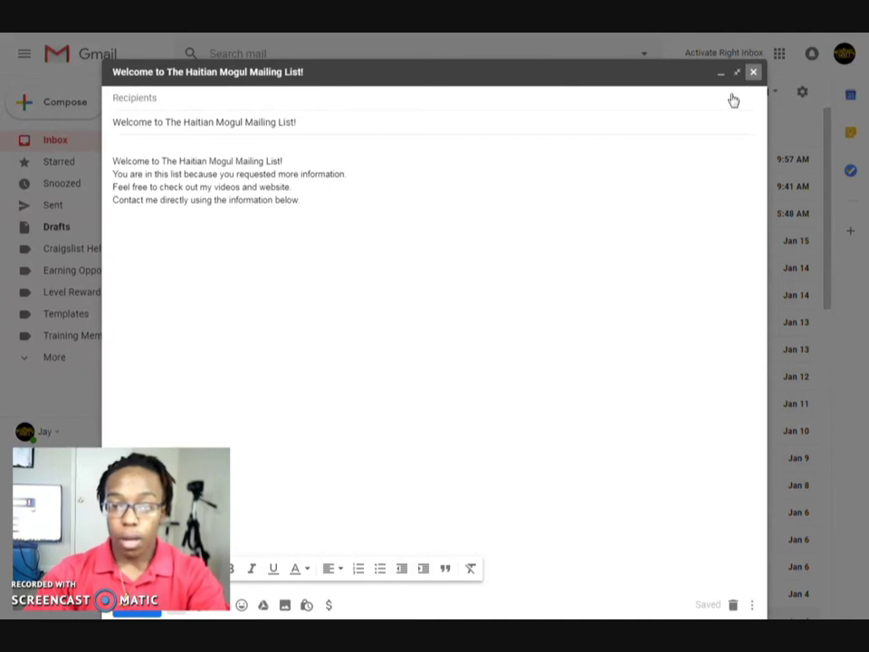
Step: Close the full-screen welcome draft with Esc to get back to the inbox
key("Escape")
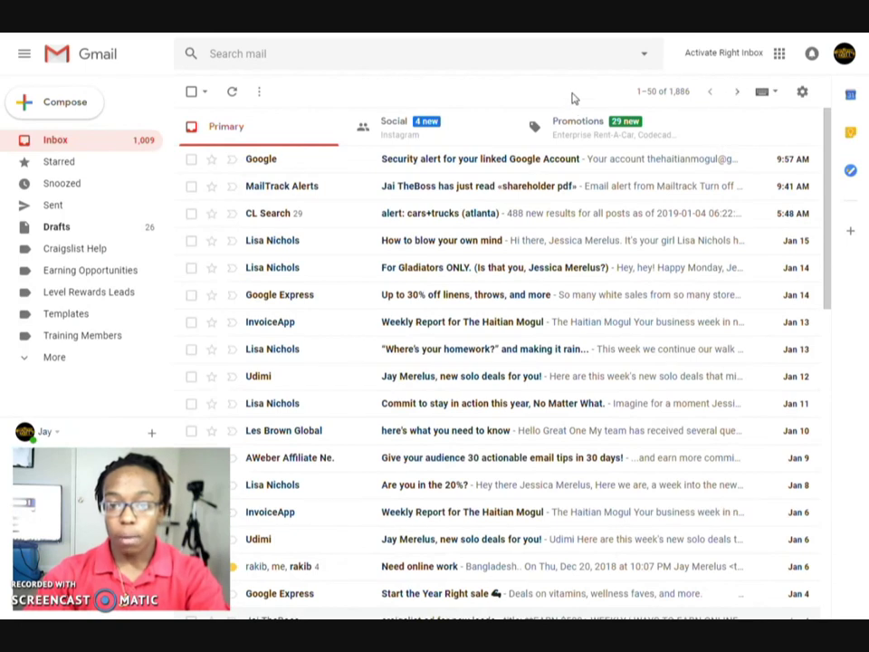